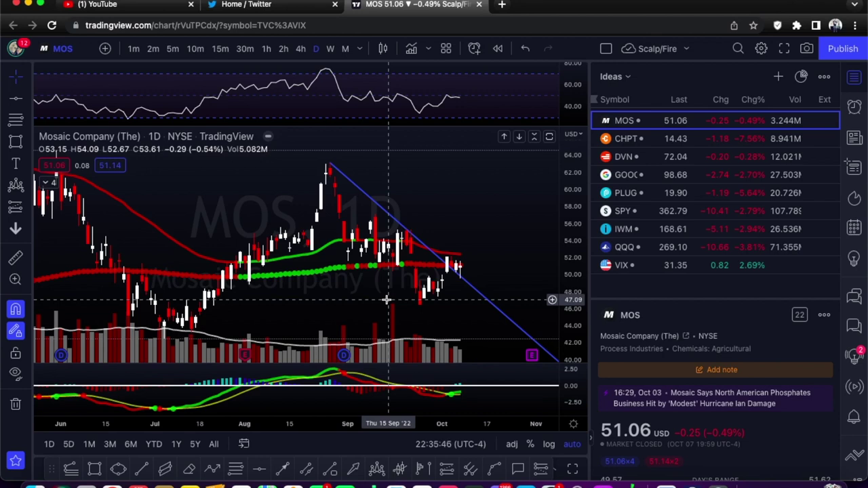
# - View the symbols in the Watchlist list and return to the Ideas list
pyautogui.click(612, 76)
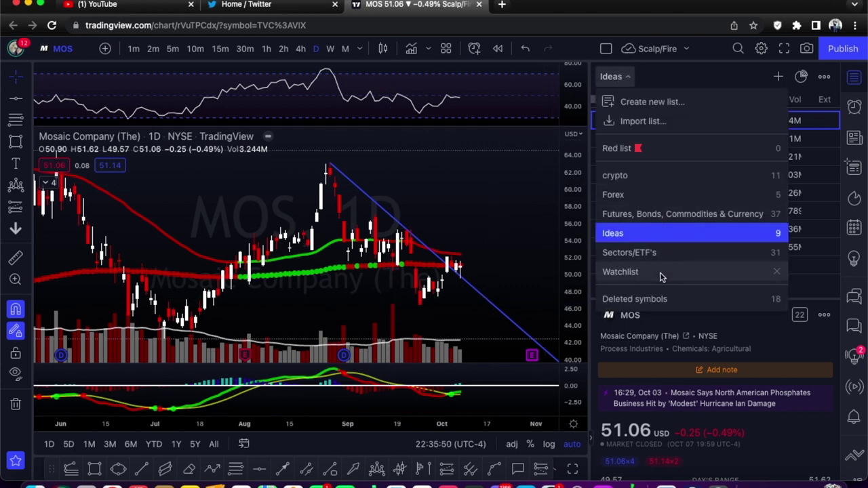
pyautogui.click(661, 272)
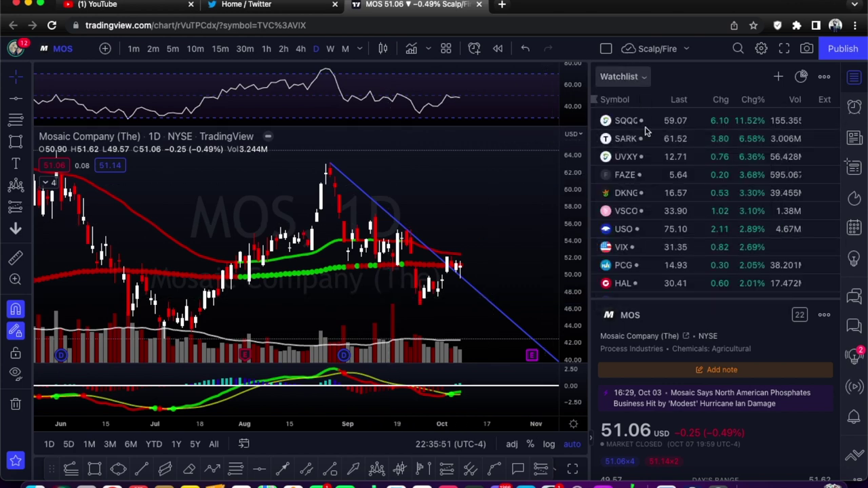
pyautogui.click(644, 78)
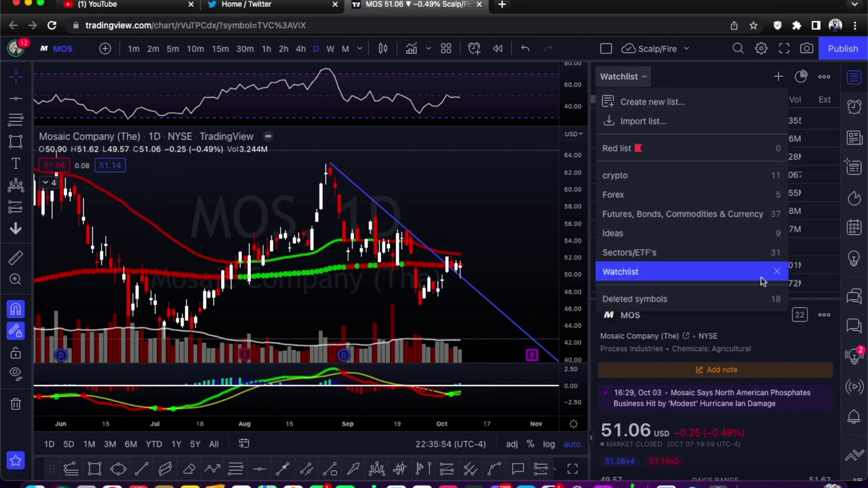
pyautogui.click(691, 234)
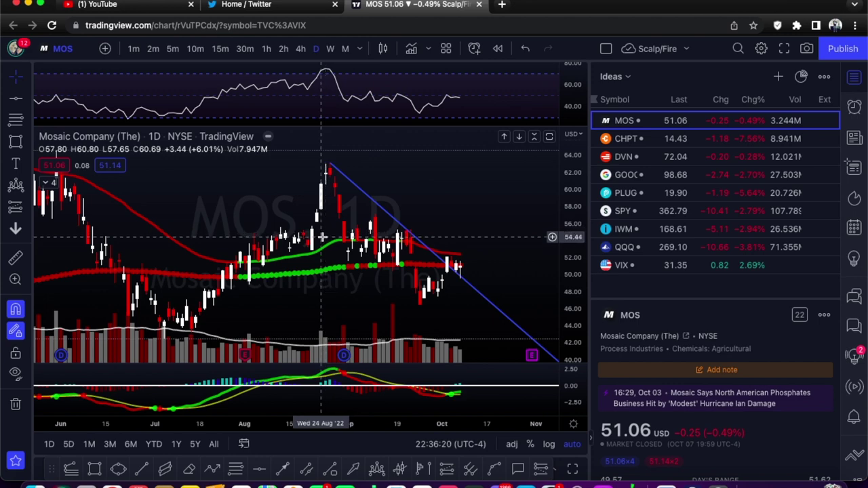
# - Draw horizontal lines on the MOS daily chart at 55.37, 57.10, 63.16 and 46.49
pyautogui.scroll(-5, 319, 238)
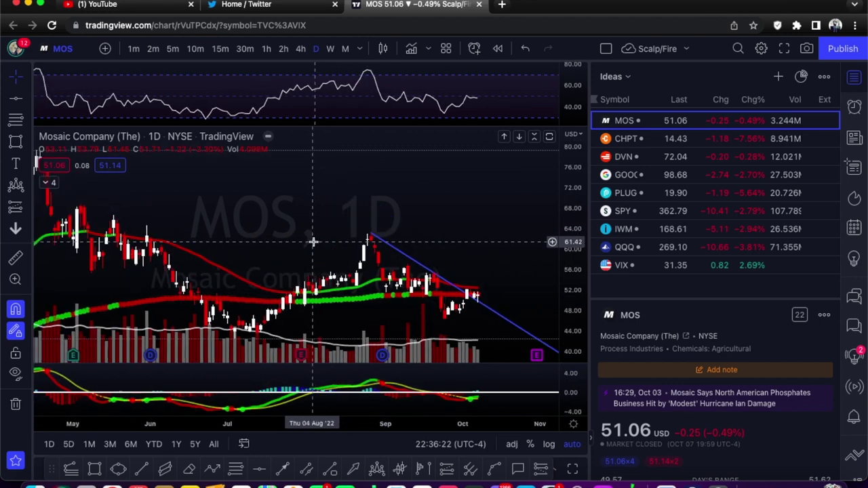
pyautogui.hscroll(-5, 283, 225)
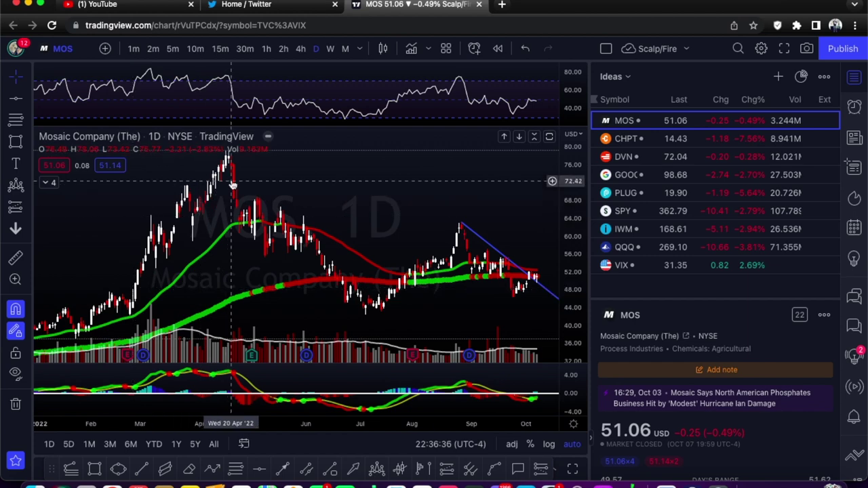
pyautogui.scroll(5, 403, 179)
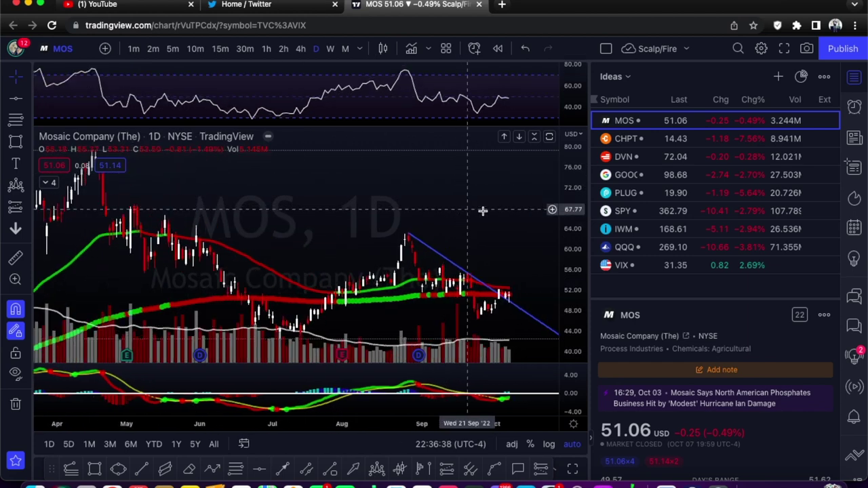
pyautogui.scroll(3, 441, 223)
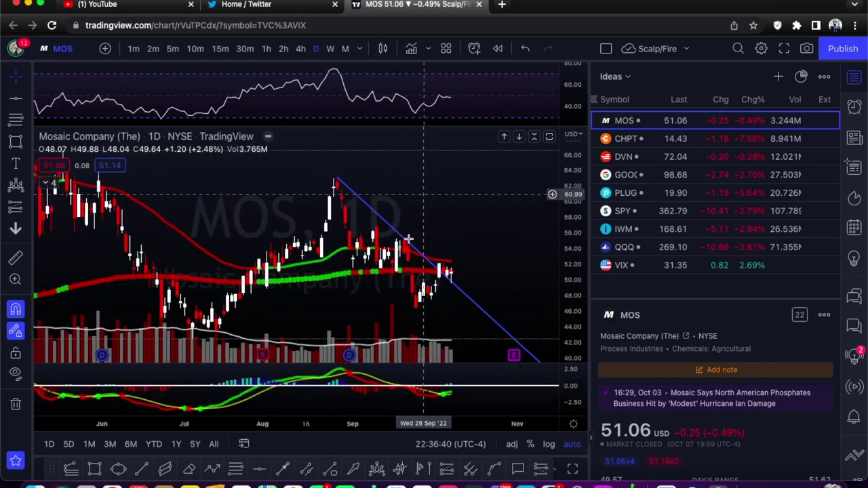
pyautogui.scroll(1, 409, 239)
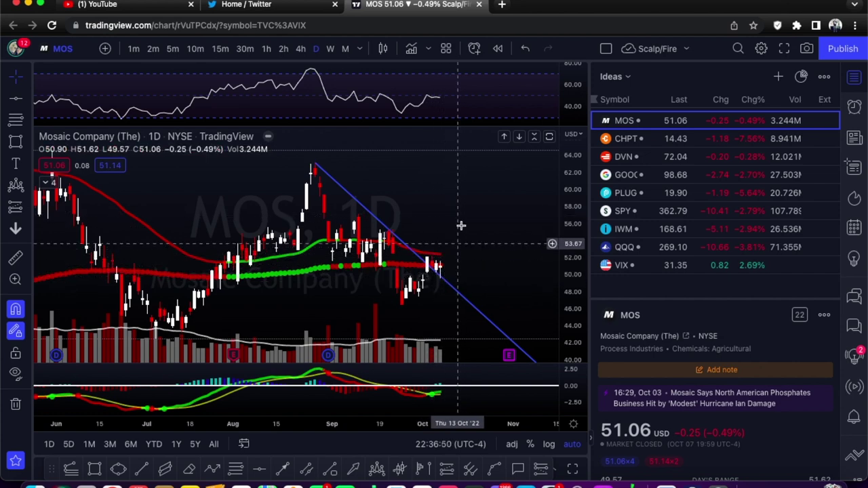
pyautogui.click(263, 470)
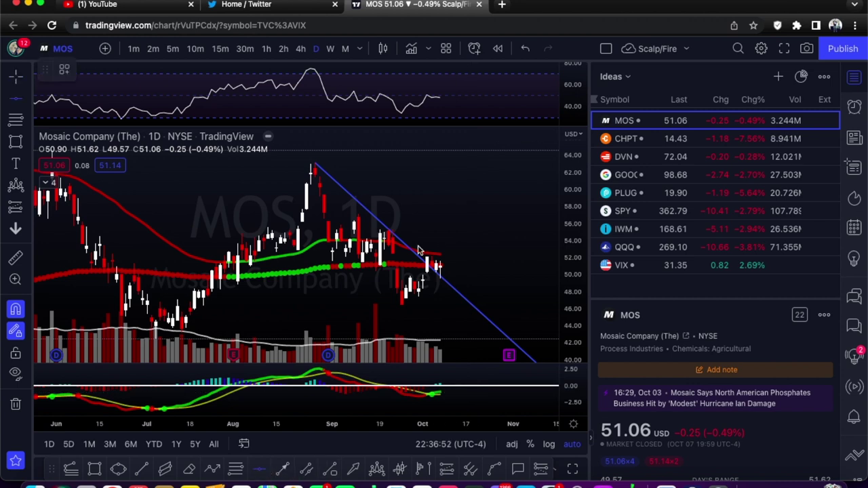
pyautogui.click(388, 229)
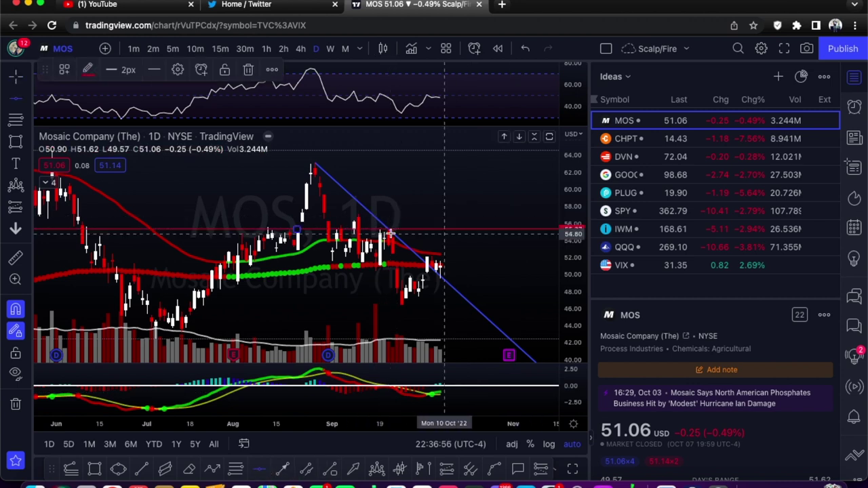
pyautogui.click(358, 215)
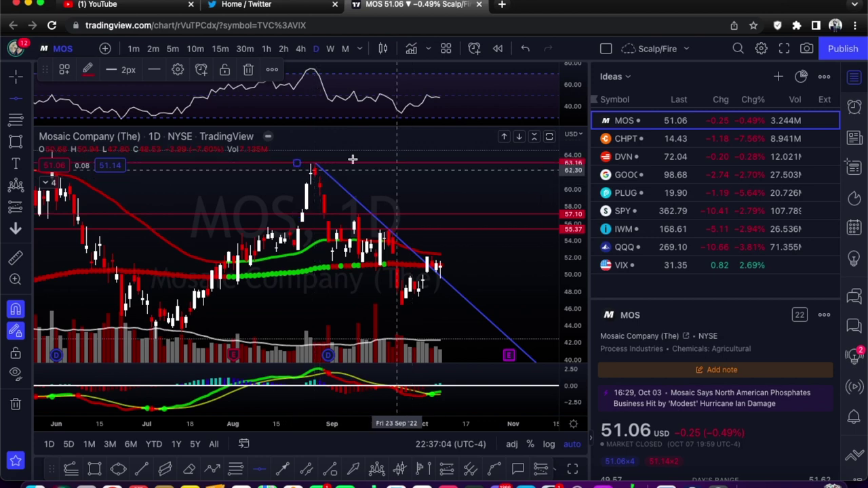
pyautogui.click(301, 166)
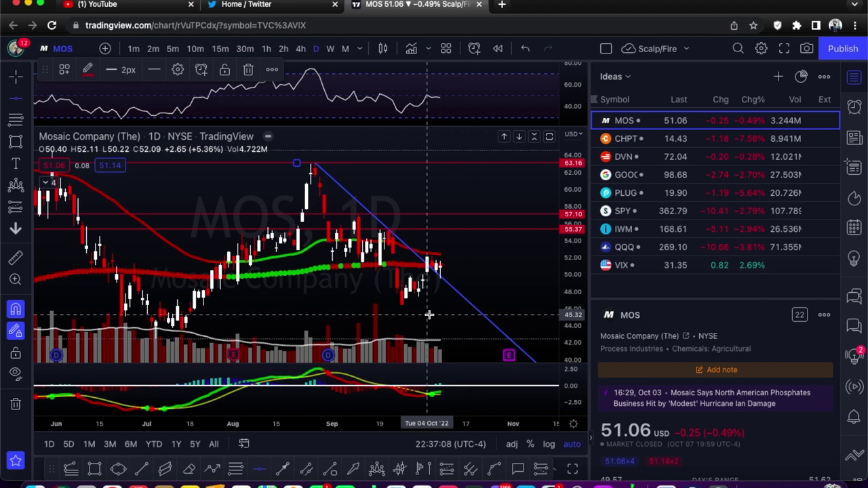
pyautogui.click(403, 305)
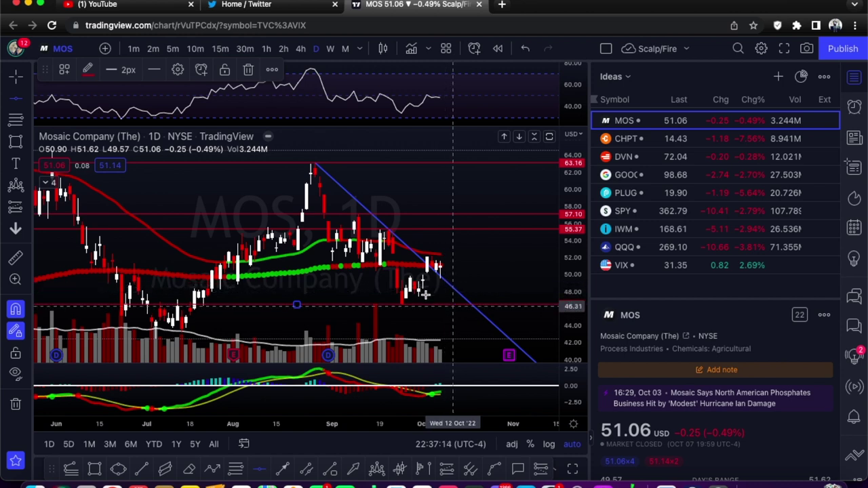
# - Sketch a freehand Brush arrow pointing down from the latest MOS candle to about 48, and delete it
pyautogui.click(30, 80)
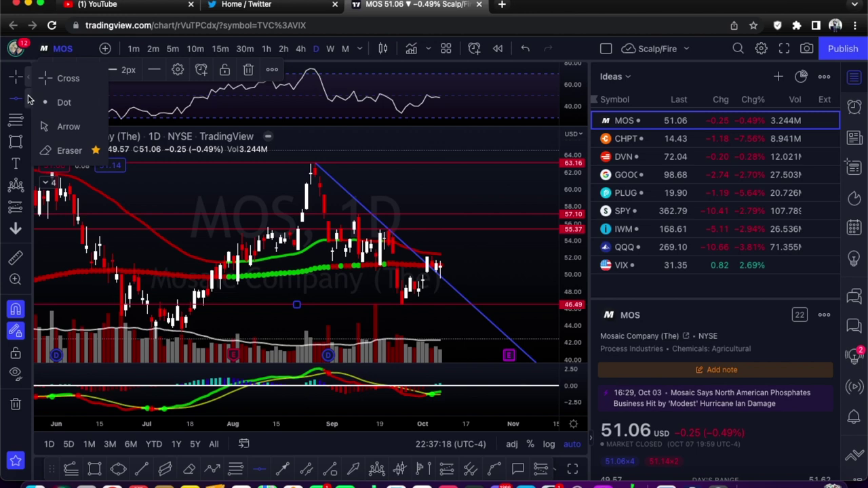
pyautogui.click(29, 107)
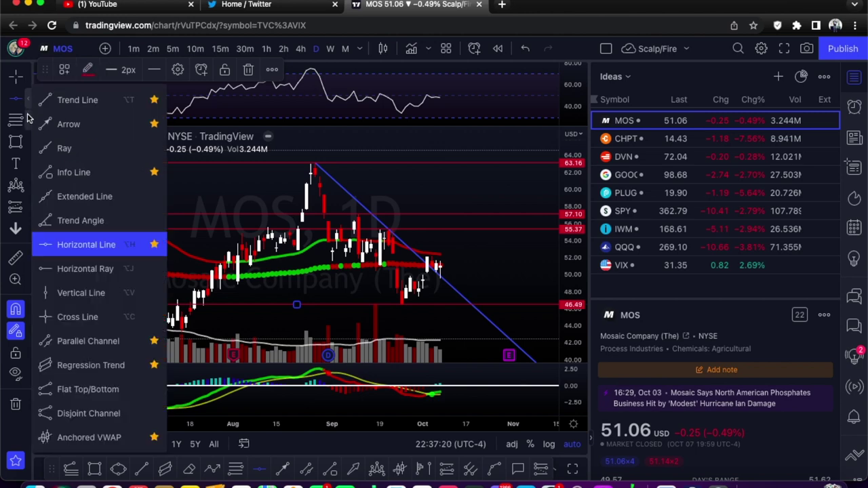
pyautogui.click(29, 118)
pyautogui.click(30, 141)
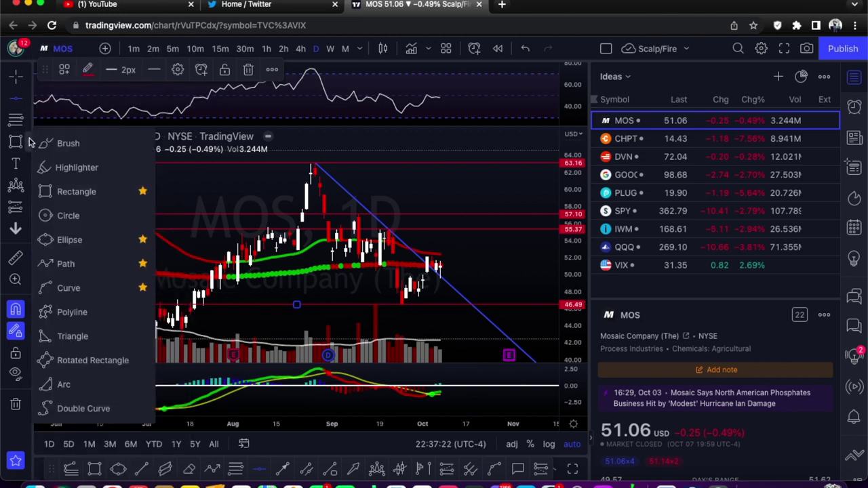
pyautogui.click(136, 169)
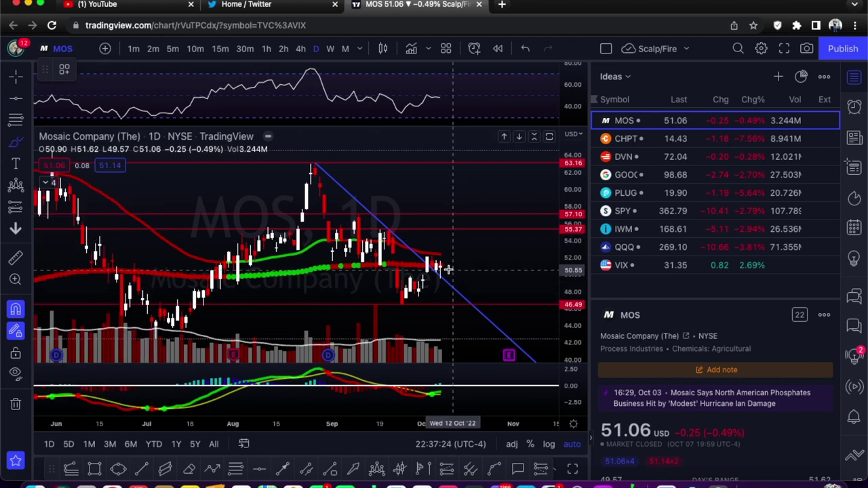
pyautogui.moveTo(447, 268); pyautogui.dragTo(444, 297)
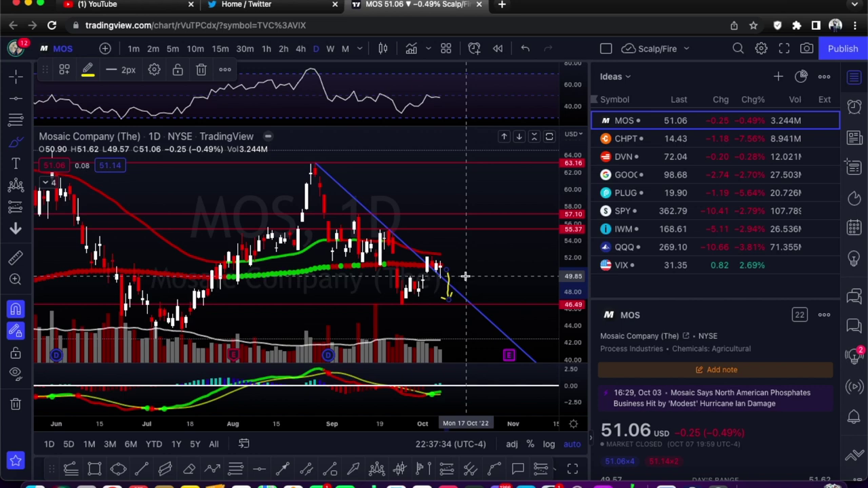
pyautogui.press('Delete')
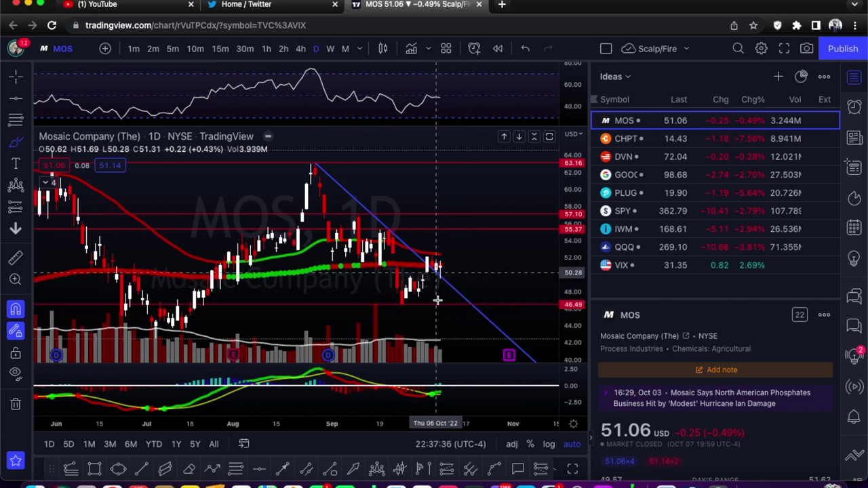
# - Draw a green rectangle zone from the late-September low at about 46.5 up to about 48, extending past the latest candle
pyautogui.click(94, 468)
pyautogui.click(401, 314)
pyautogui.click(401, 311)
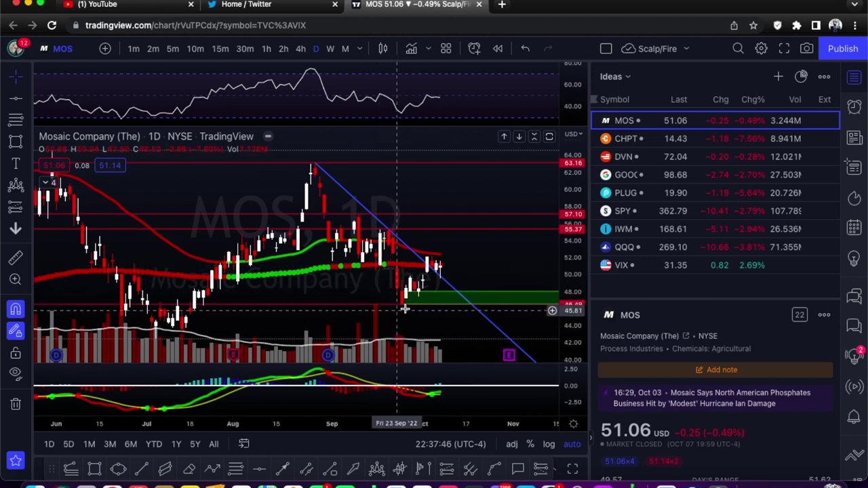
pyautogui.click(429, 296)
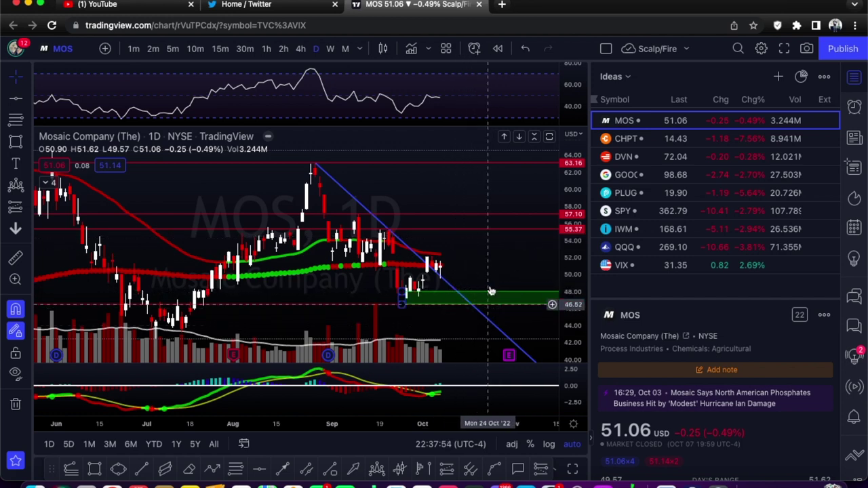
pyautogui.scroll(-1, 491, 287)
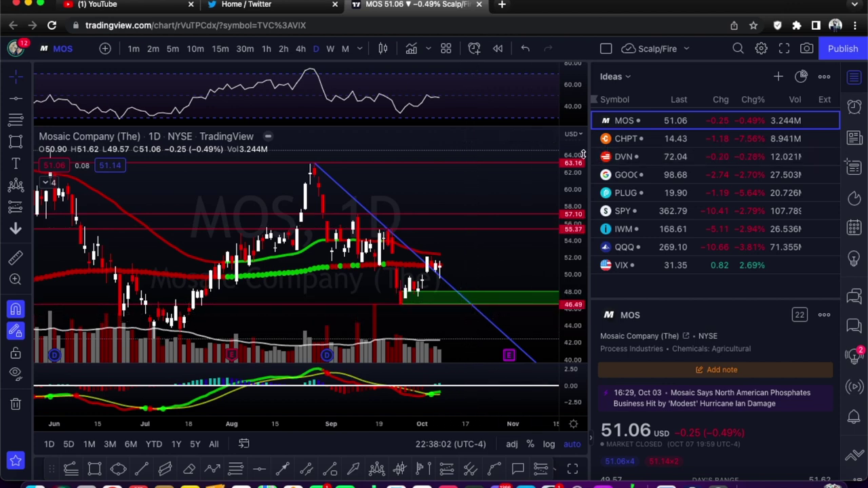
# - Switch the chart to CHPT from the Ideas list and bring its head and shoulders pattern into view
pyautogui.click(670, 142)
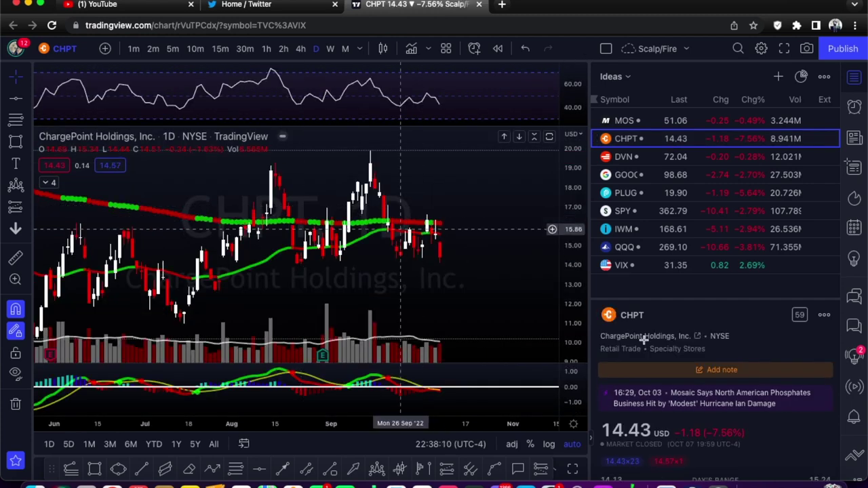
pyautogui.scroll(-3, 405, 197)
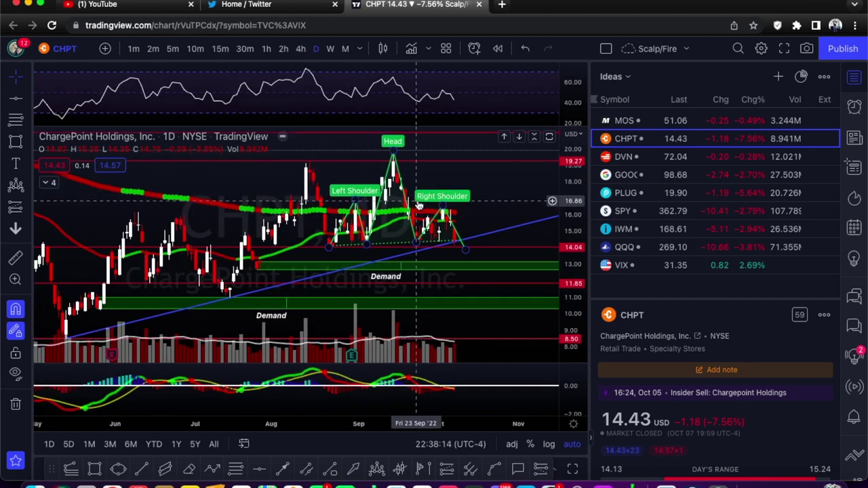
pyautogui.scroll(-1, 446, 202)
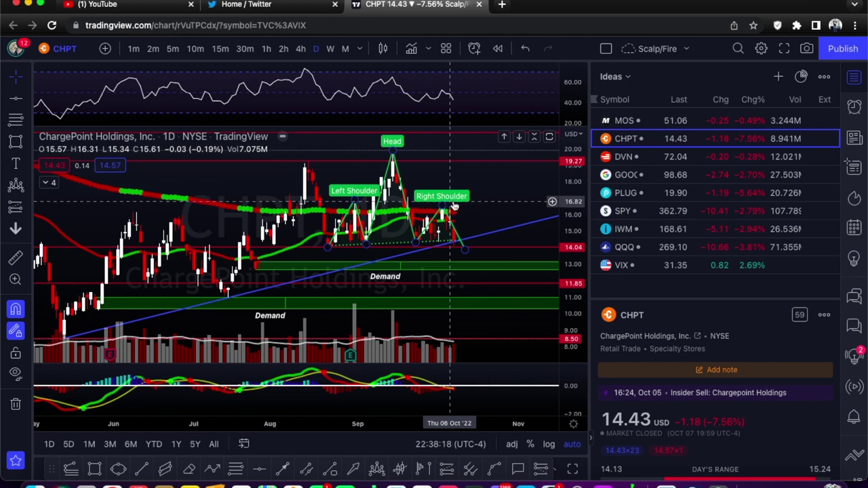
# - Read ChargePoint's earnings and company profile in the symbol details, expanding the full description
pyautogui.scroll(-5, 742, 370)
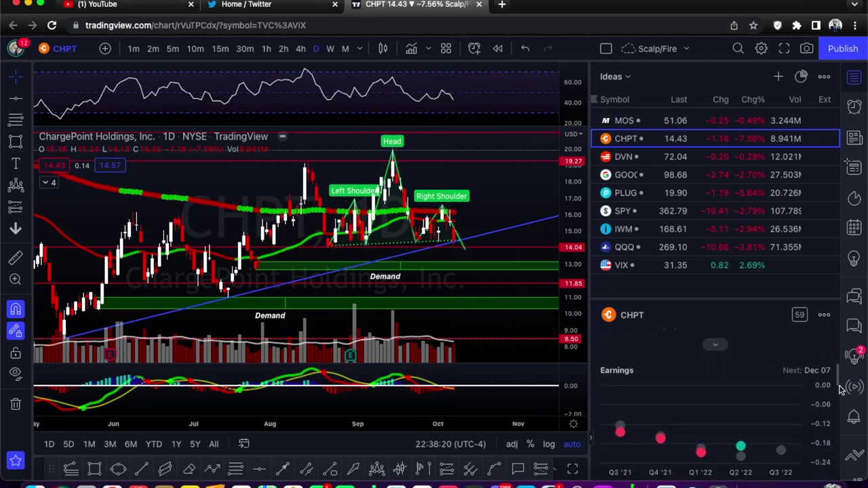
pyautogui.moveTo(837, 382); pyautogui.dragTo(845, 478)
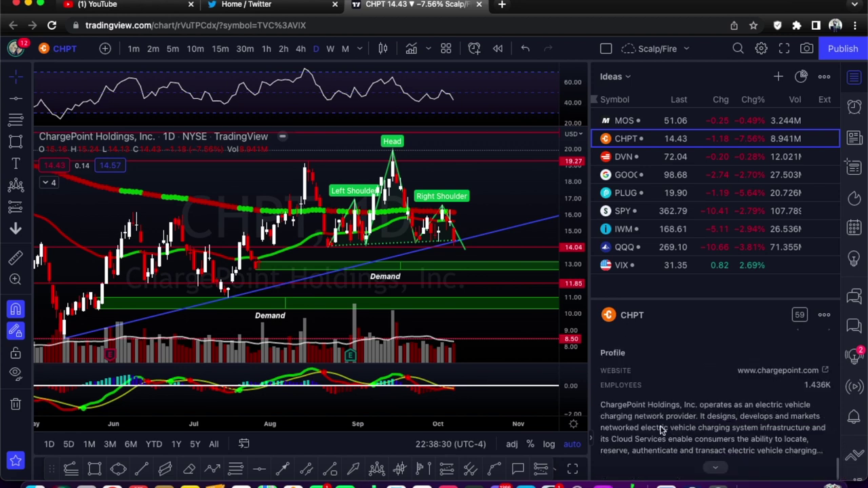
pyautogui.click(717, 468)
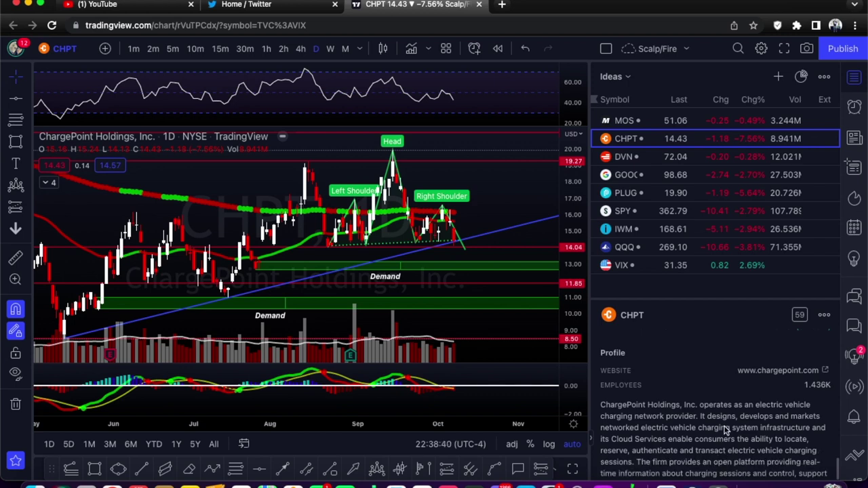
pyautogui.scroll(-1, 728, 431)
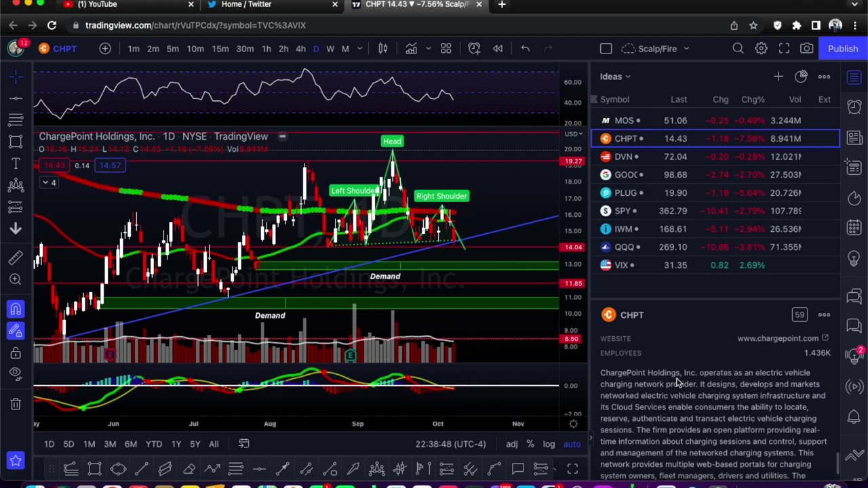
pyautogui.scroll(10, 719, 407)
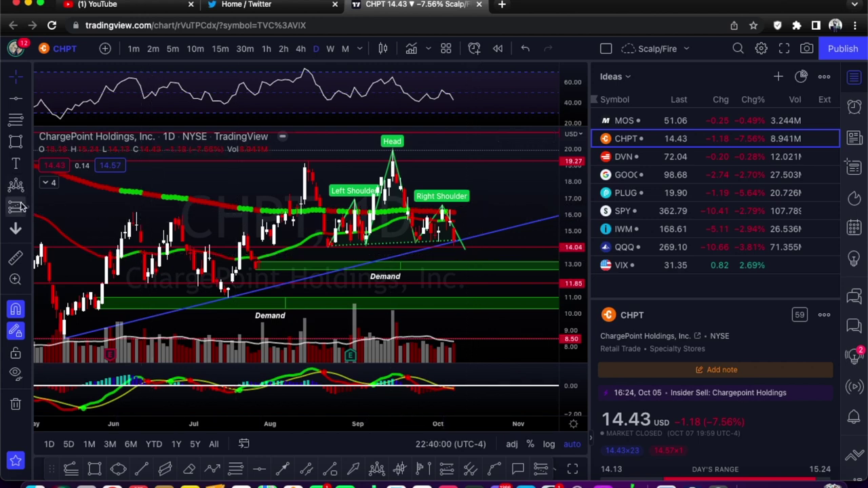
# - Sketch a freehand Brush arrow from the latest CHPT candle dipping to about 13 and turning up to about 14, and delete it
pyautogui.click(33, 165)
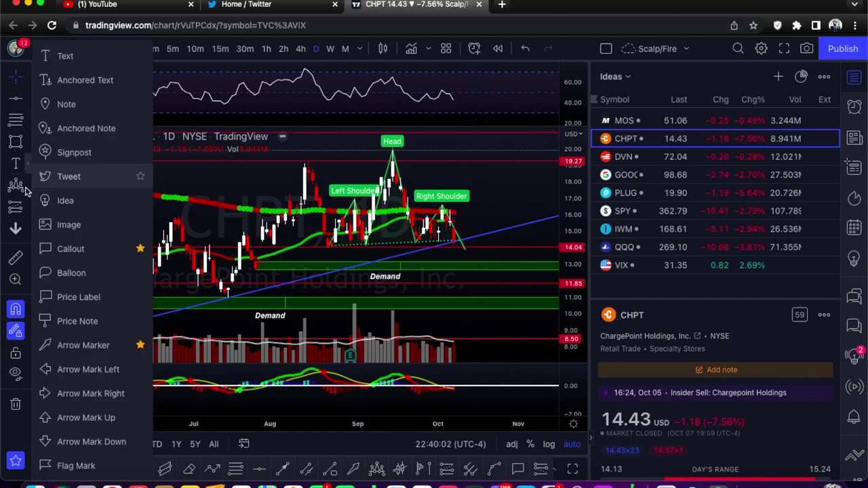
pyautogui.click(43, 183)
pyautogui.click(28, 184)
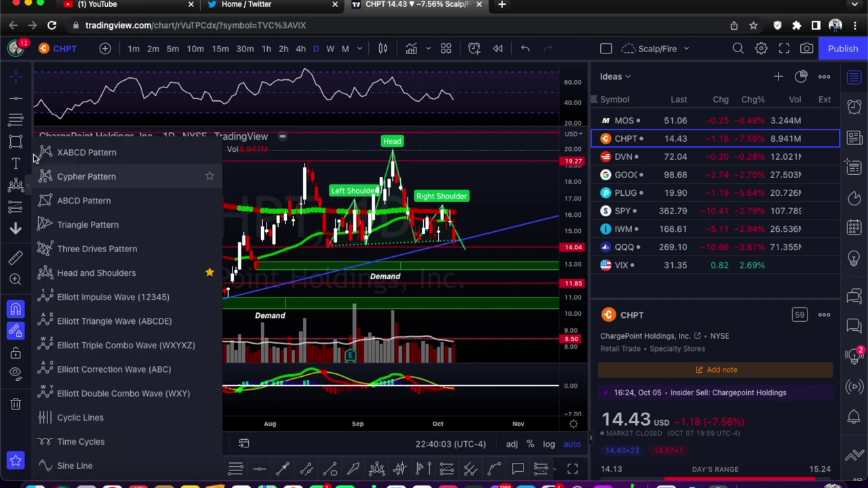
pyautogui.click(31, 163)
pyautogui.click(30, 143)
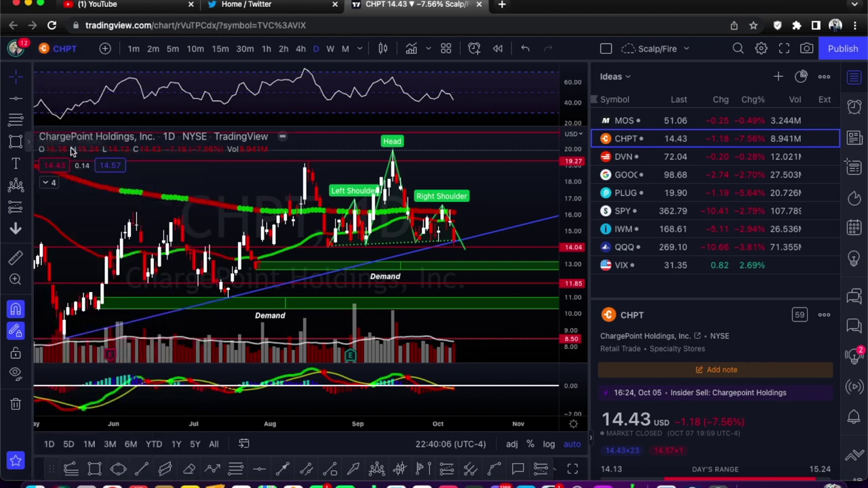
pyautogui.click(29, 141)
pyautogui.click(67, 144)
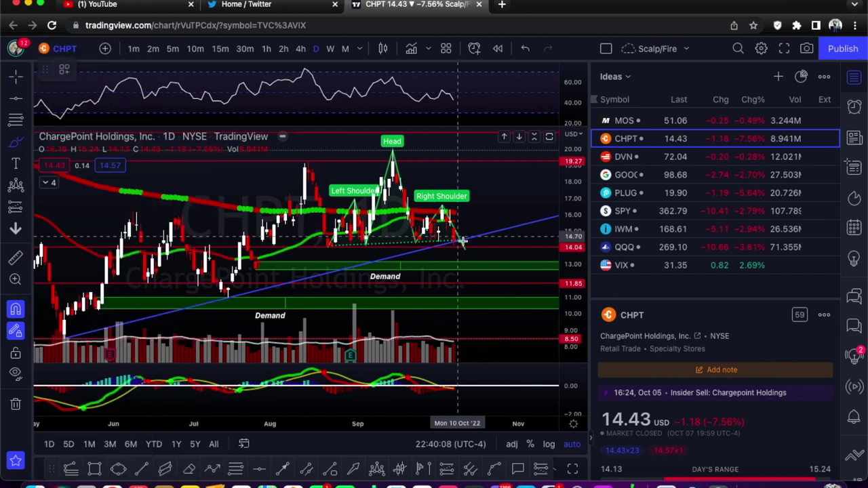
pyautogui.moveTo(459, 246)
pyautogui.mouseDown()
pyautogui.moveTo(472, 266)
pyautogui.moveTo(499, 251)
pyautogui.mouseUp()
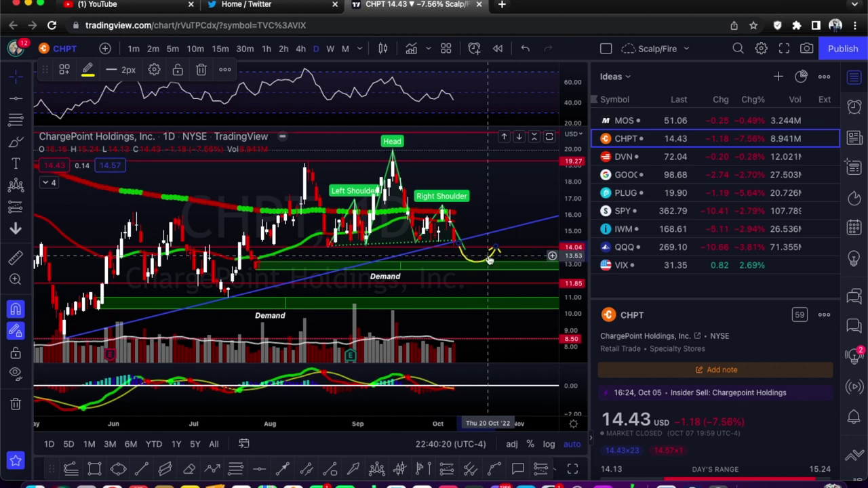
pyautogui.press('Delete')
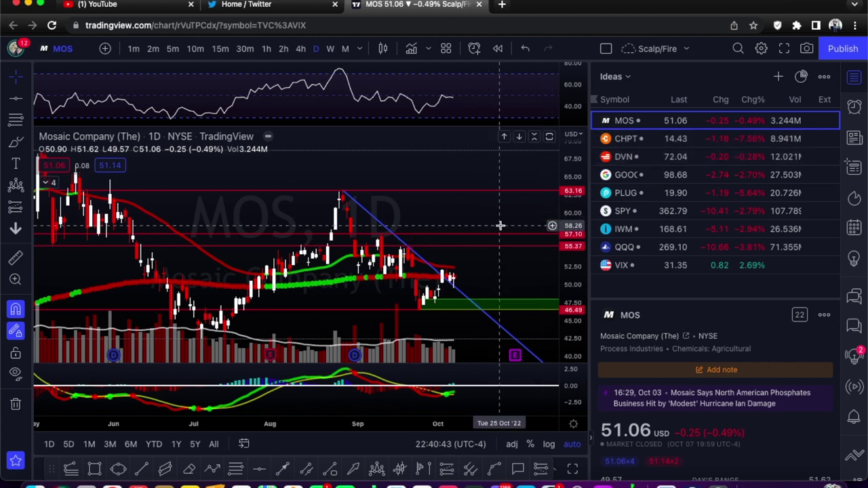
# - Mark the right shoulder's high on CHPT with a horizontal line at 16.60, and switch the chart to DVN
pyautogui.click(697, 141)
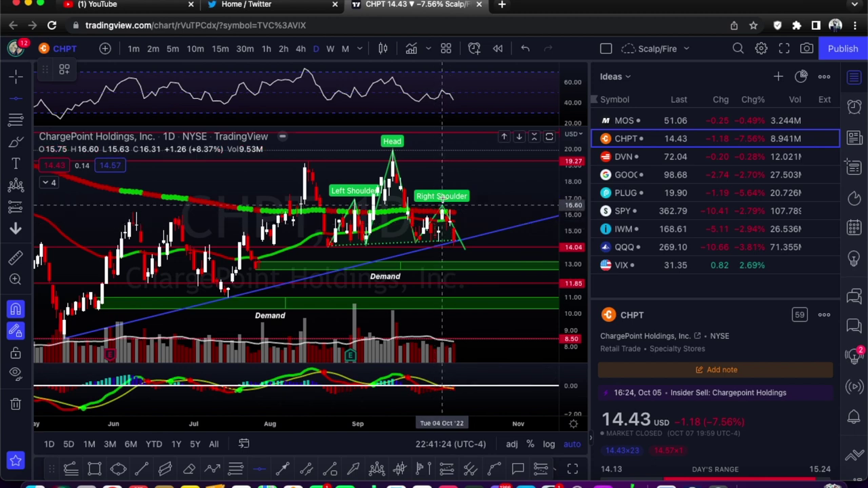
pyautogui.click(478, 204)
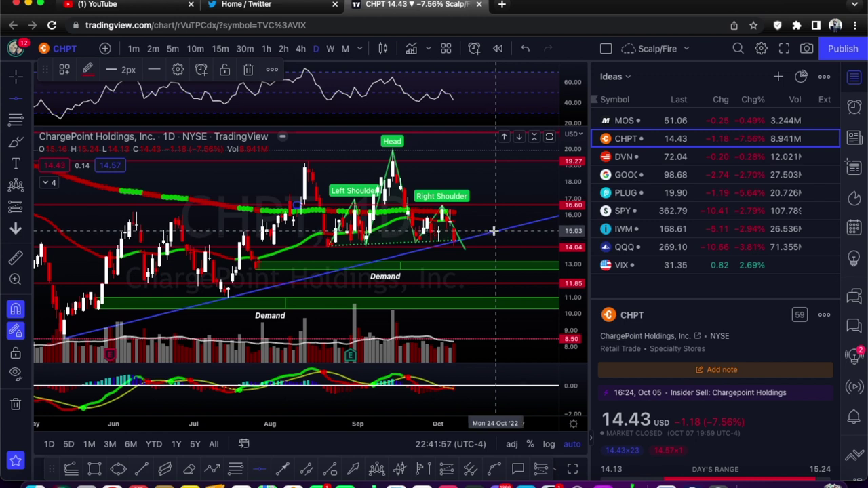
pyautogui.click(701, 156)
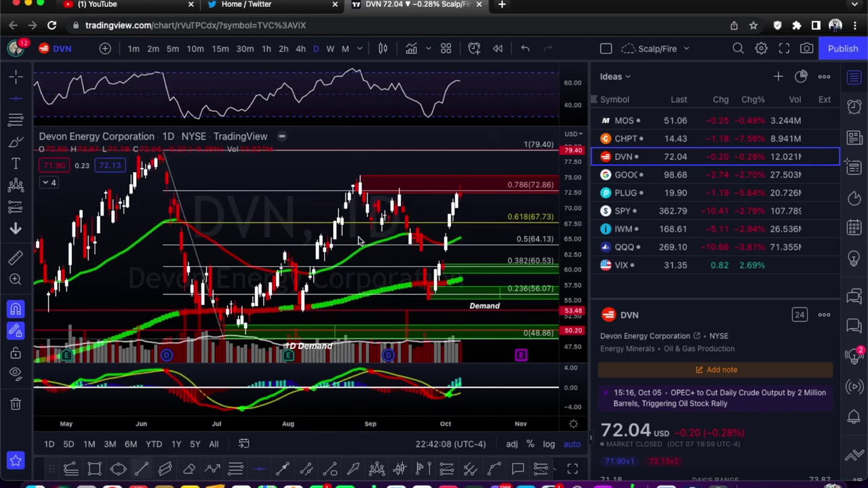
# - Draw a trend line on DVN from the August 29 high at 75.27 through the September 14 high at 73.29, and delete it
pyautogui.hotkey('alt', 't')
pyautogui.click(361, 176)
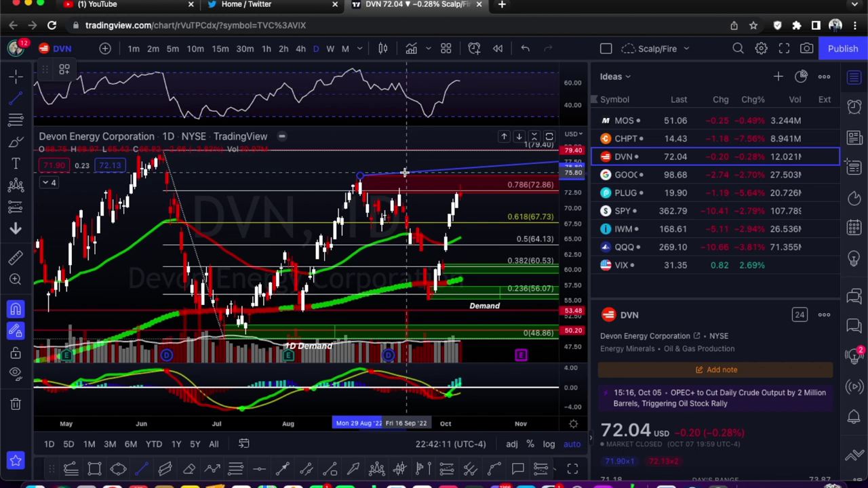
pyautogui.click(400, 172)
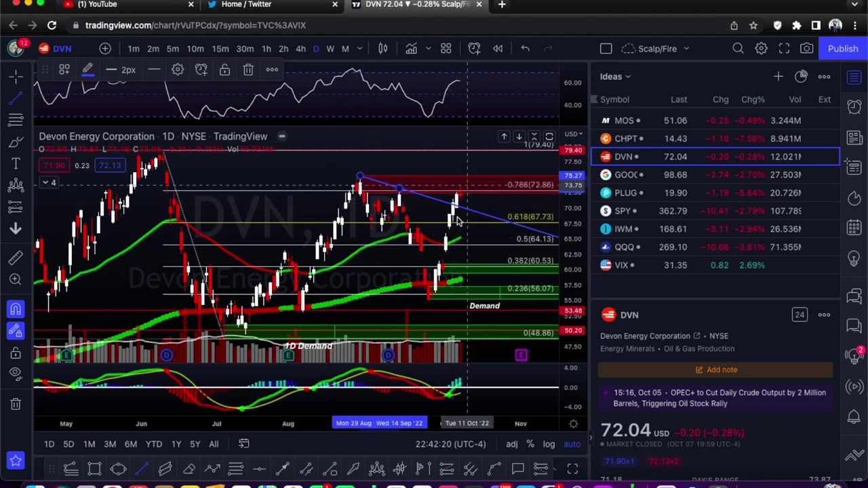
pyautogui.press('Escape')
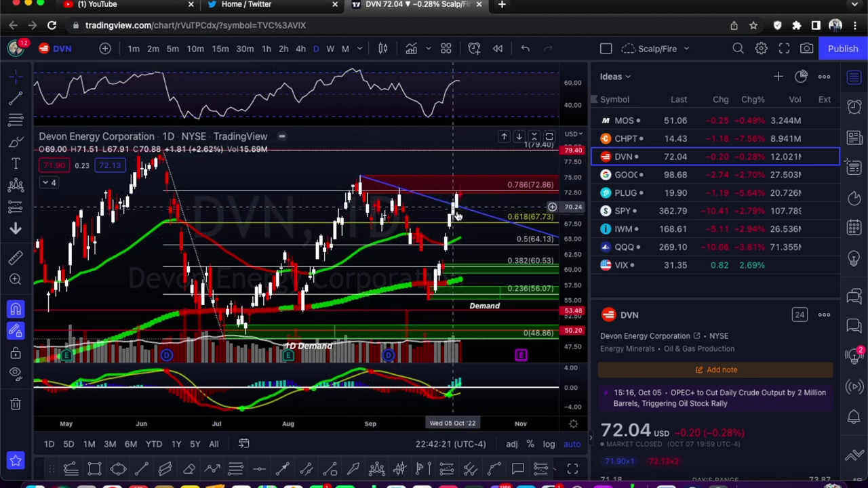
pyautogui.click(438, 202)
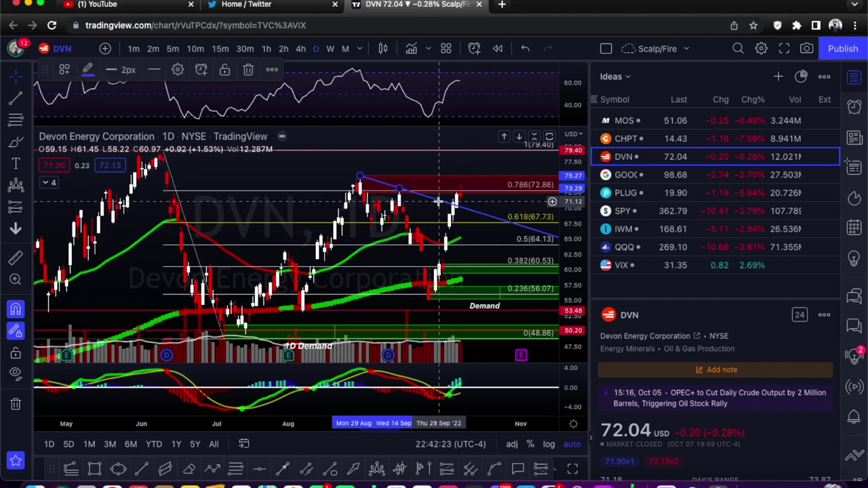
pyautogui.press('Delete')
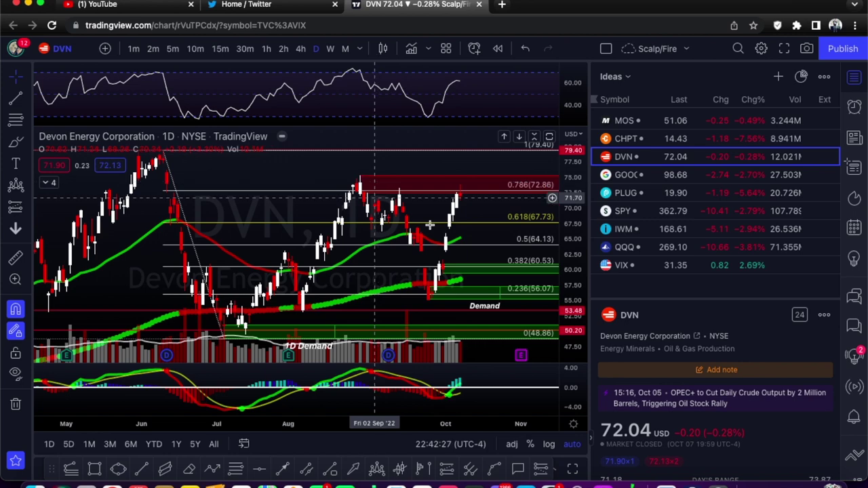
# - Sketch Brush arrows on DVN for a pullback to the 0.618 level and for the late-August and late-September dips, and remove them
pyautogui.scroll(-1, 382, 269)
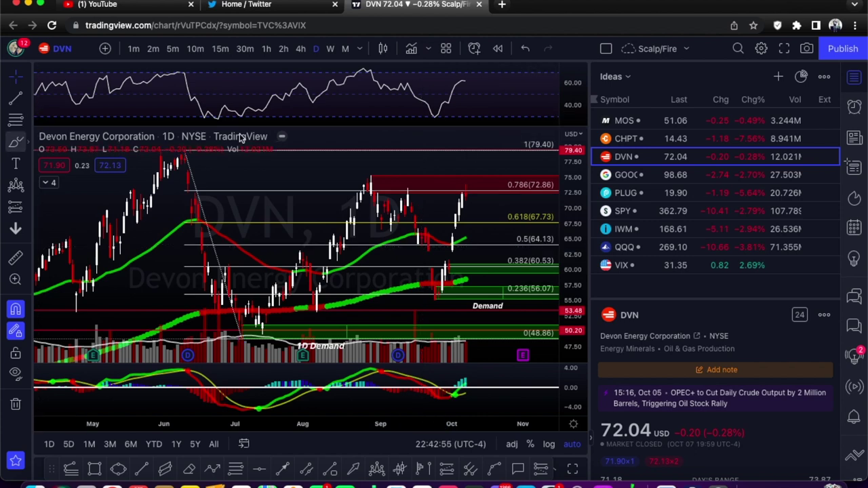
pyautogui.hotkey('alt', 'b')
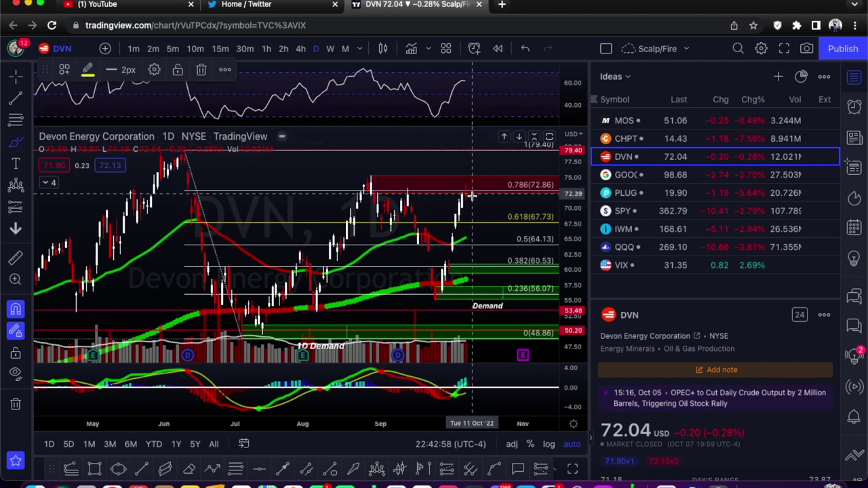
pyautogui.moveTo(471, 196)
pyautogui.mouseDown()
pyautogui.moveTo(476, 222)
pyautogui.moveTo(497, 214)
pyautogui.mouseUp()
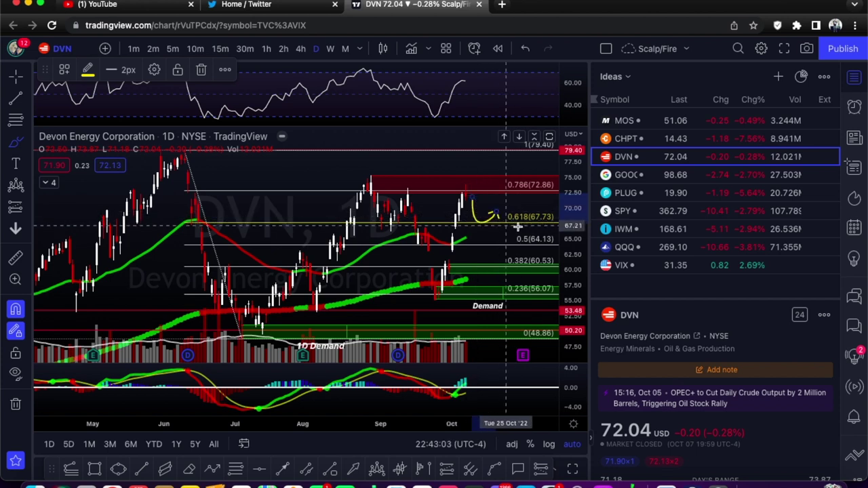
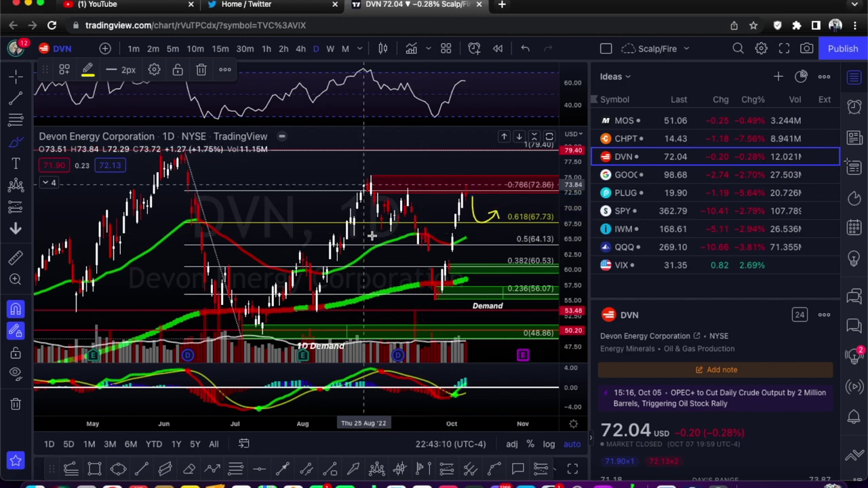
pyautogui.moveTo(422, 292)
pyautogui.mouseDown()
pyautogui.moveTo(430, 315)
pyautogui.moveTo(453, 299)
pyautogui.mouseUp()
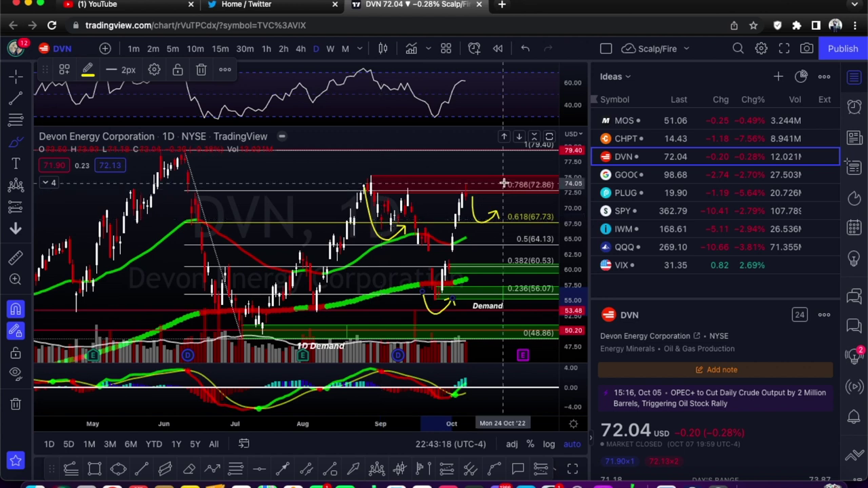
pyautogui.click(16, 77)
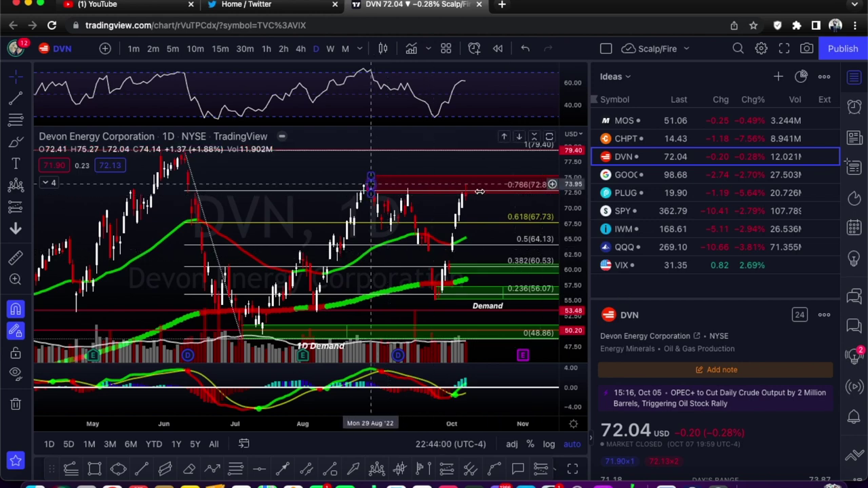
# - Apply the Supply Zone template to DVN's red rectangle at the late-August high and extend the rectangle to the latest candle
pyautogui.rightClick(373, 188)
pyautogui.moveTo(446, 200)
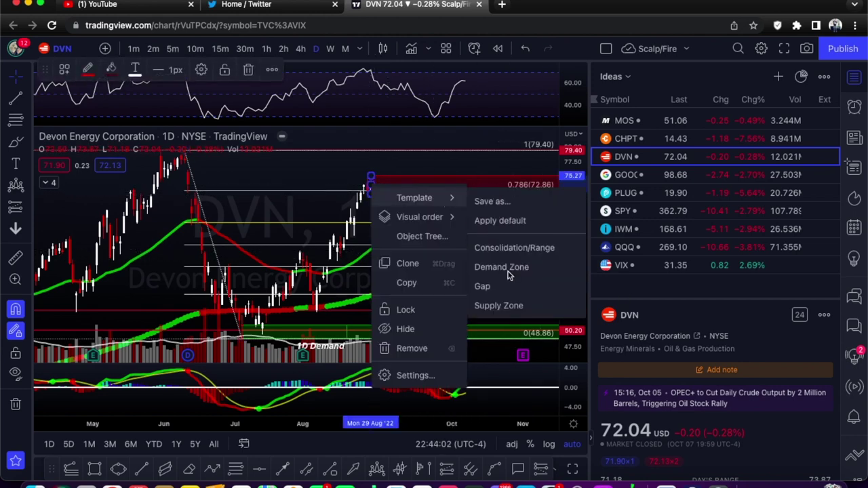
pyautogui.click(505, 303)
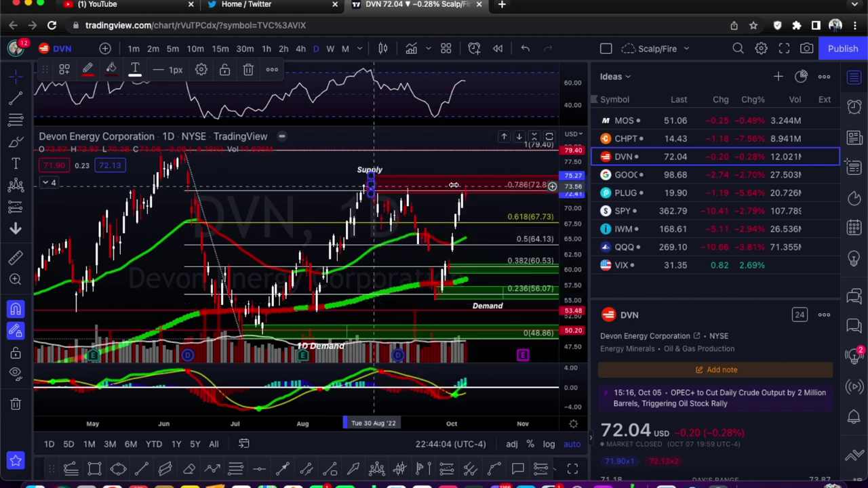
pyautogui.click(467, 204)
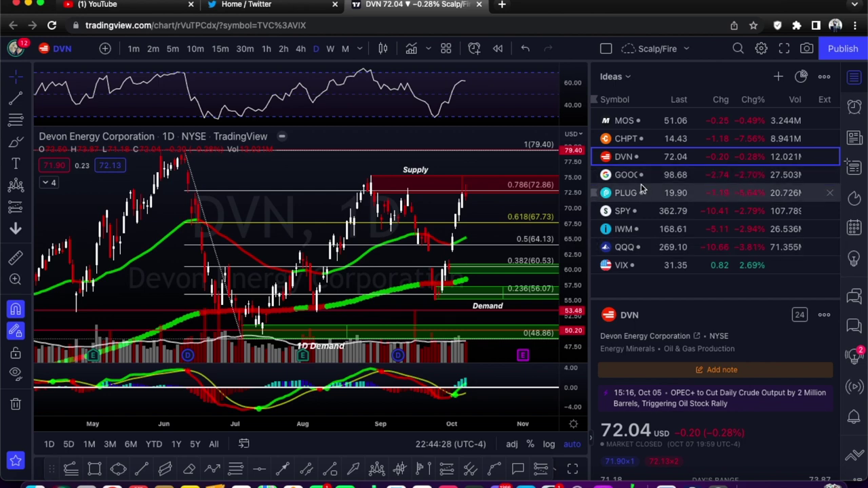
# - Switch the chart to GOOGL and apply the Supply Zone template to the unlabelled red rectangle between 101.75 and 103.33
pyautogui.press('Down')
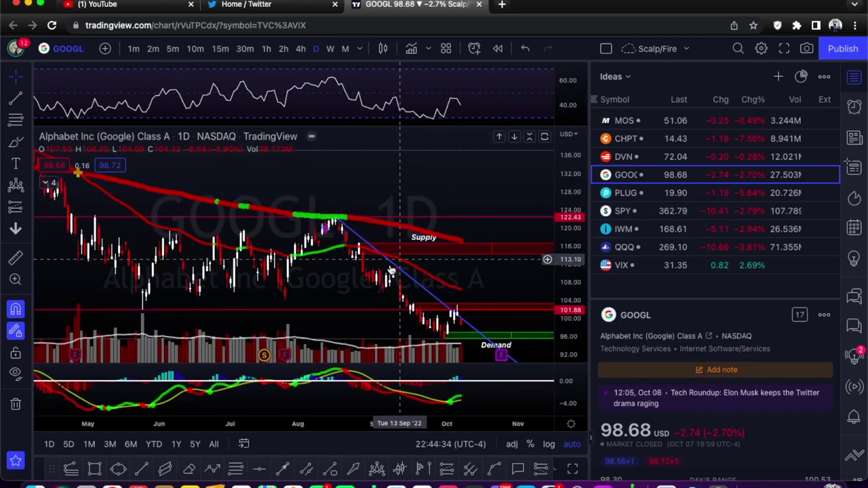
pyautogui.scroll(3, 384, 270)
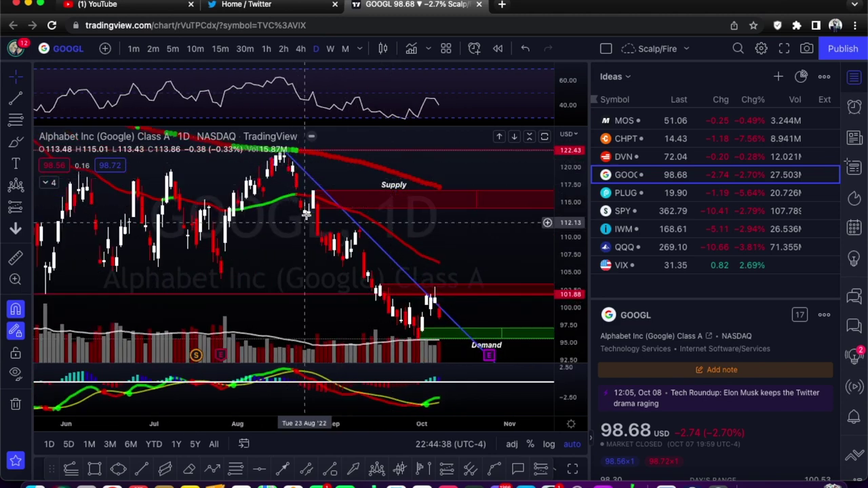
pyautogui.scroll(-1, 288, 168)
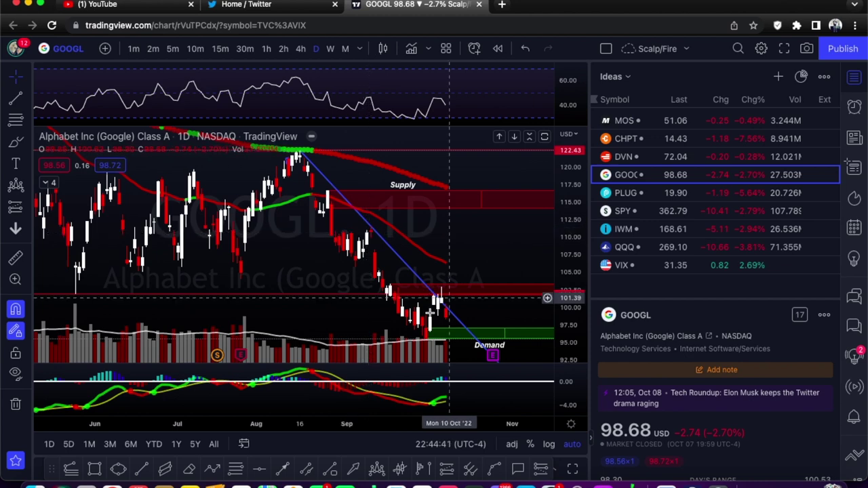
pyautogui.doubleClick(446, 289)
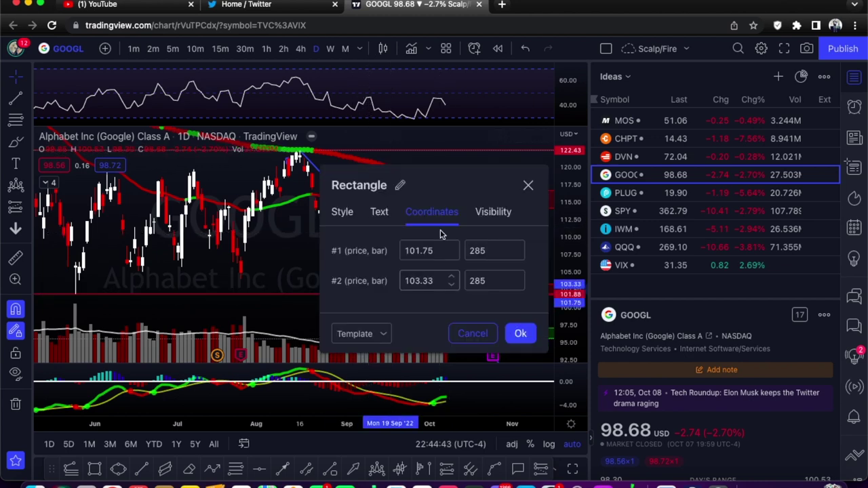
pyautogui.click(361, 333)
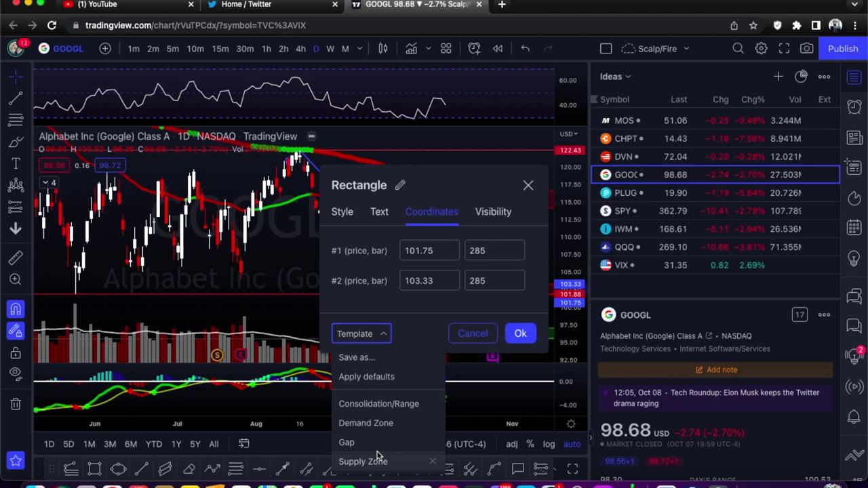
pyautogui.click(378, 461)
pyautogui.click(520, 333)
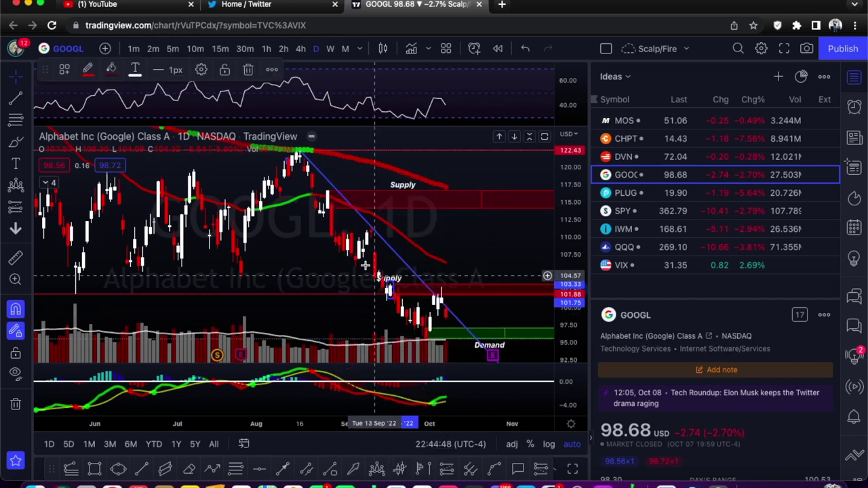
pyautogui.click(366, 266)
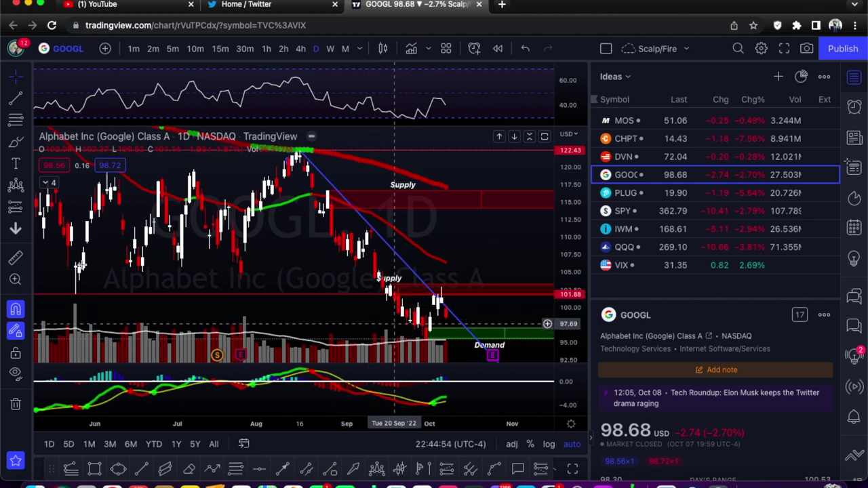
# - Add the text "June Low" to the GOOGL horizontal line at 101.88
pyautogui.doubleClick(147, 297)
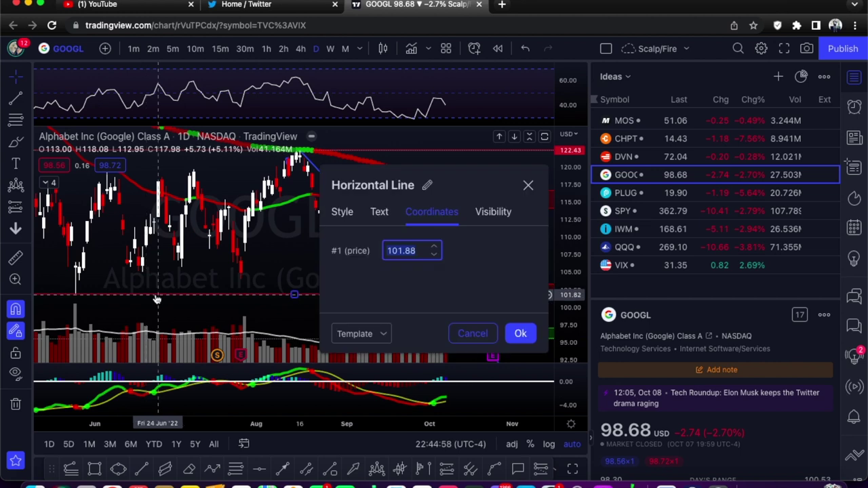
pyautogui.click(383, 212)
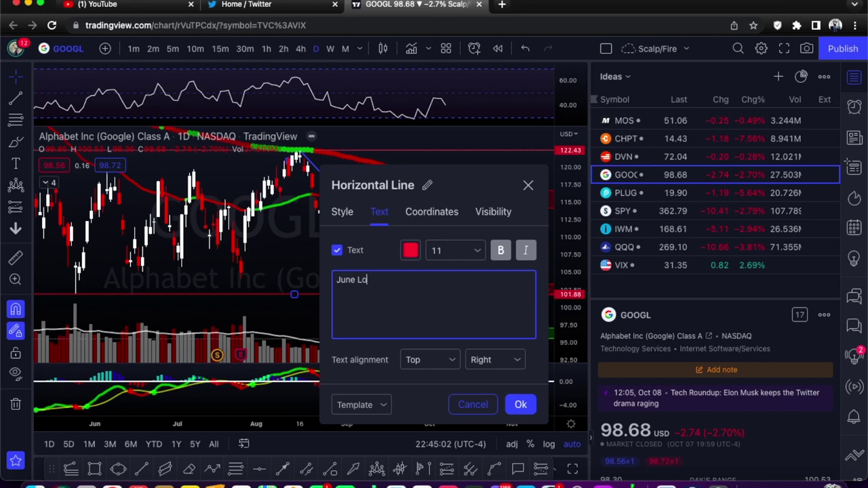
pyautogui.click(534, 405)
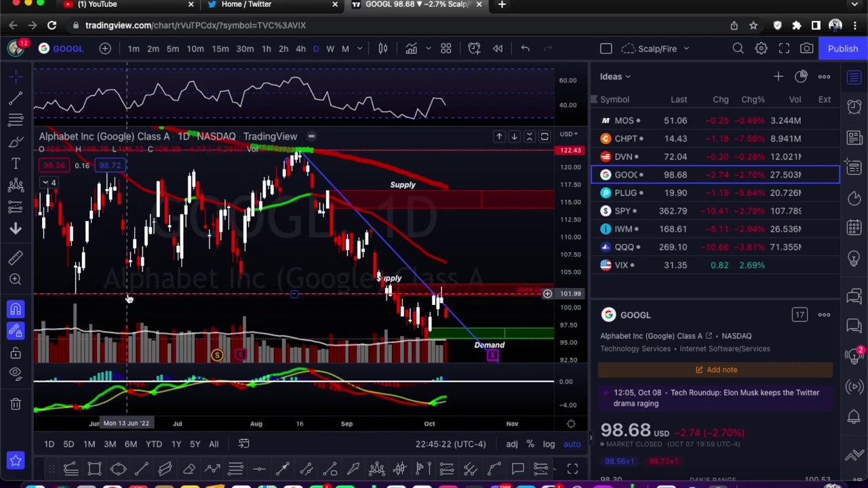
# - Change the label of the 101.88 horizontal line to "May Low"
pyautogui.doubleClick(230, 295)
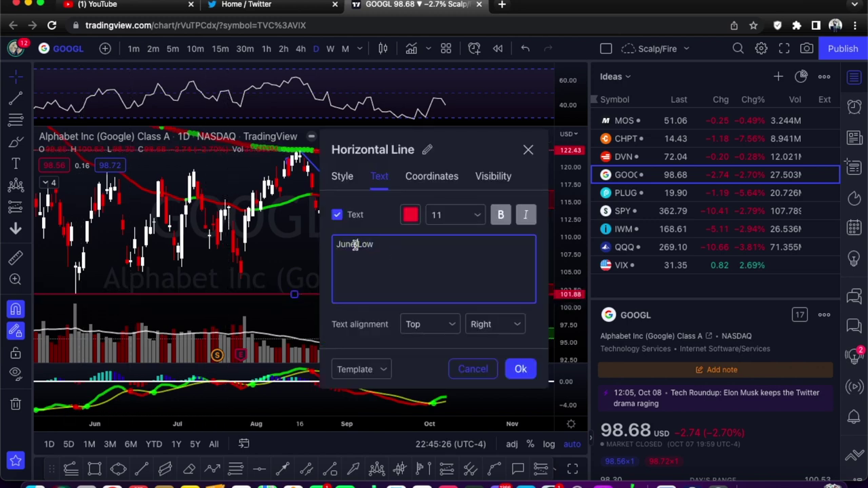
pyautogui.write('May')
pyautogui.click(520, 369)
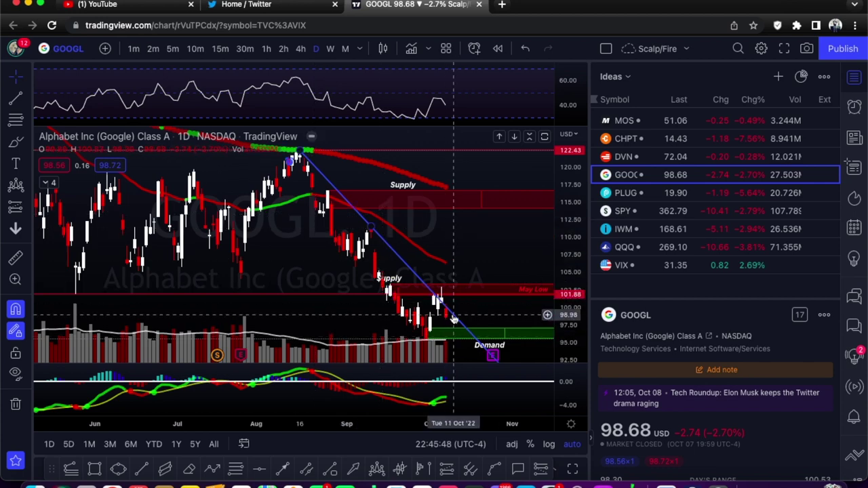
# - Examine GOOGL's descending trend line and its alert option, along with the price action between the May Low and Demand zones
pyautogui.scroll(2, 453, 317)
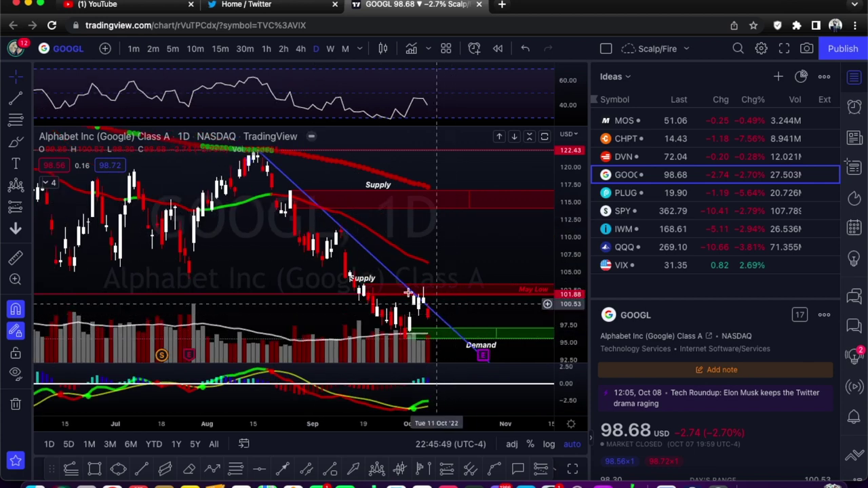
pyautogui.click(10, 143)
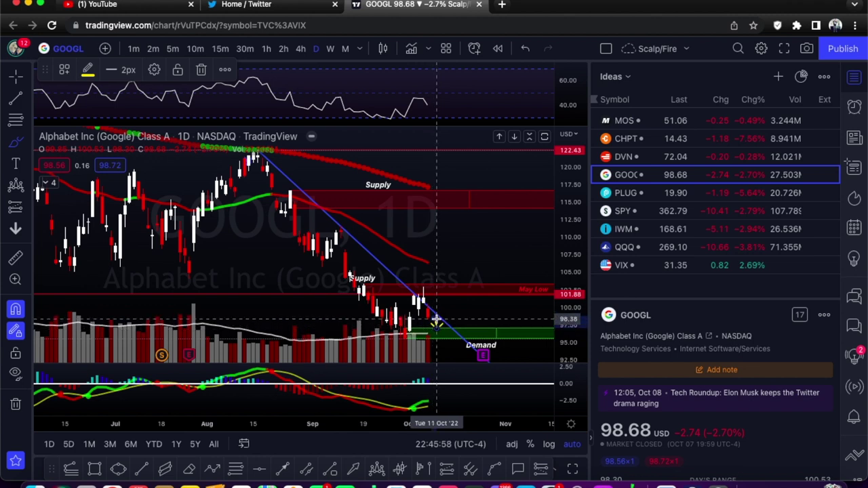
pyautogui.click(438, 323)
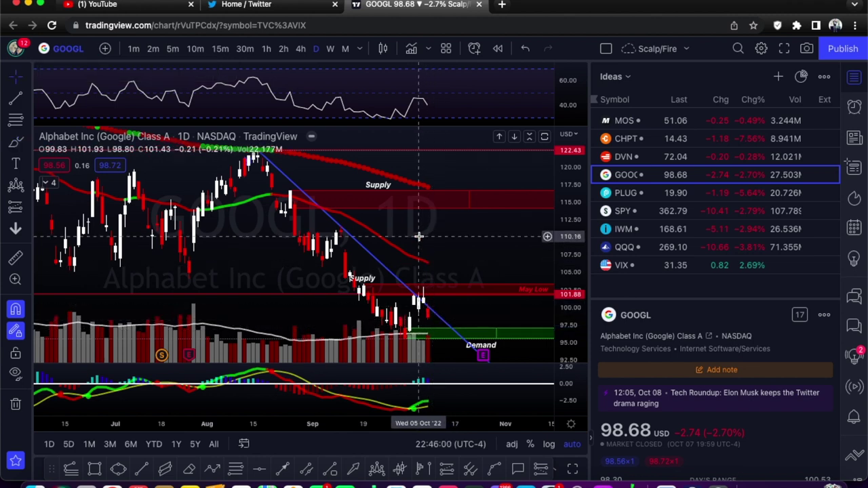
pyautogui.scroll(2, 419, 224)
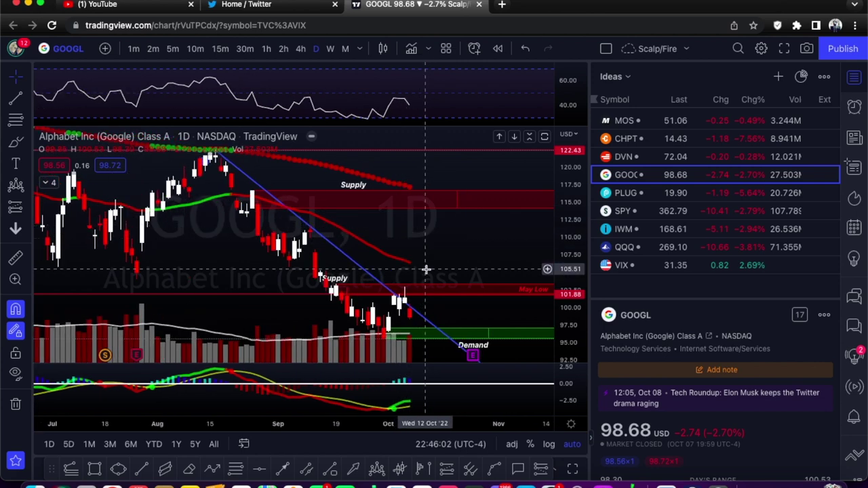
pyautogui.rightClick(388, 277)
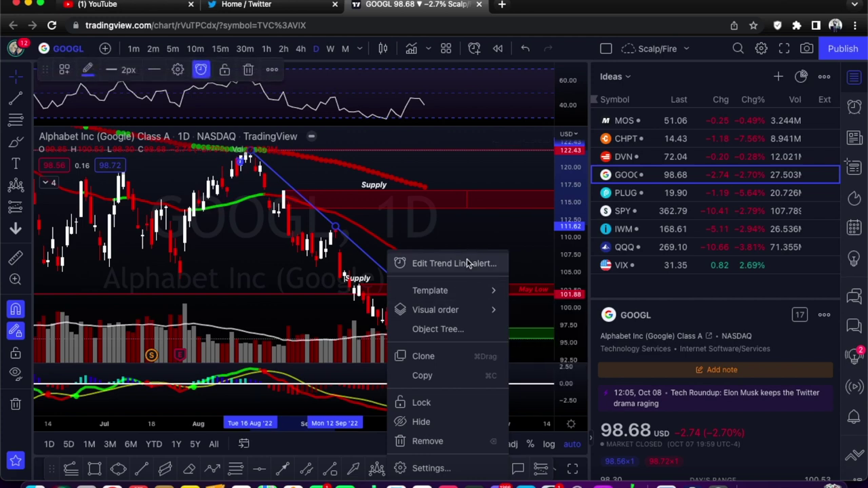
pyautogui.click(471, 239)
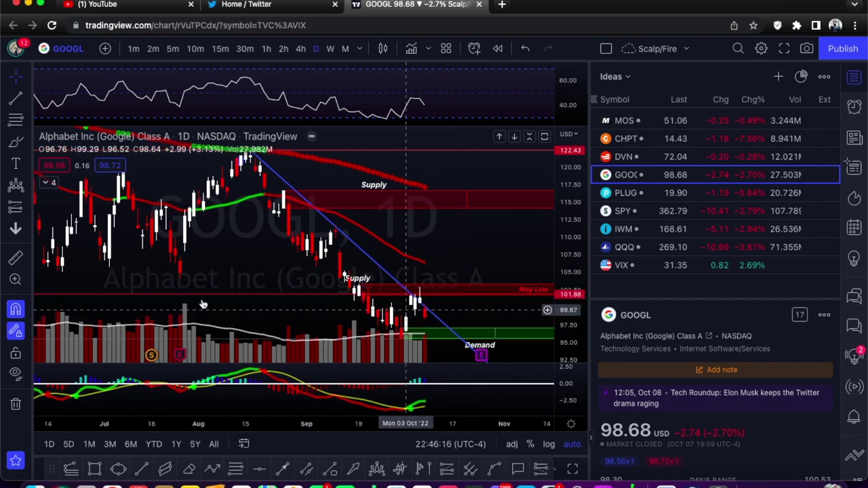
pyautogui.scroll(-3, 217, 254)
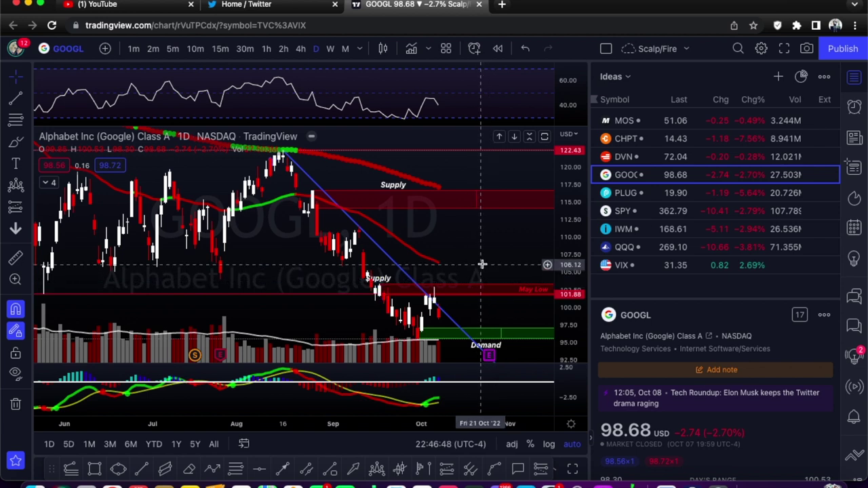
pyautogui.click(447, 328)
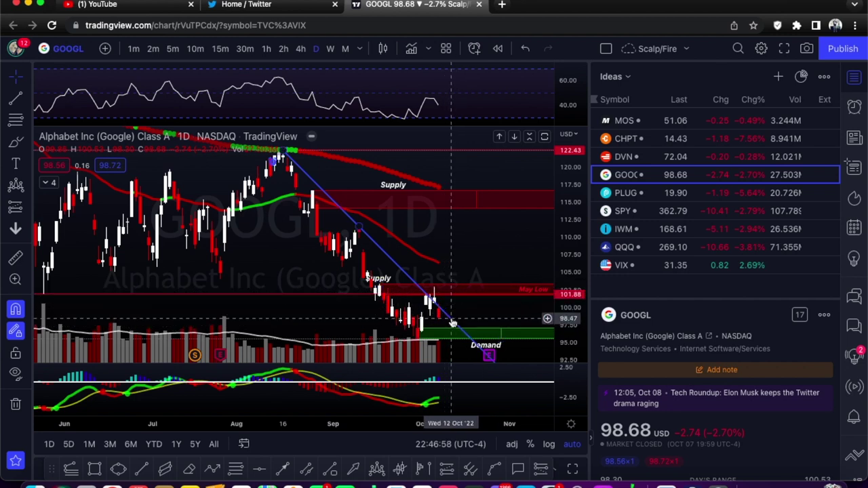
# - Switch the chart to PLUG, view the saved image TTD_2022-10-08_22-20-50.png for comparison, and return to the PLUG chart
pyautogui.click(675, 193)
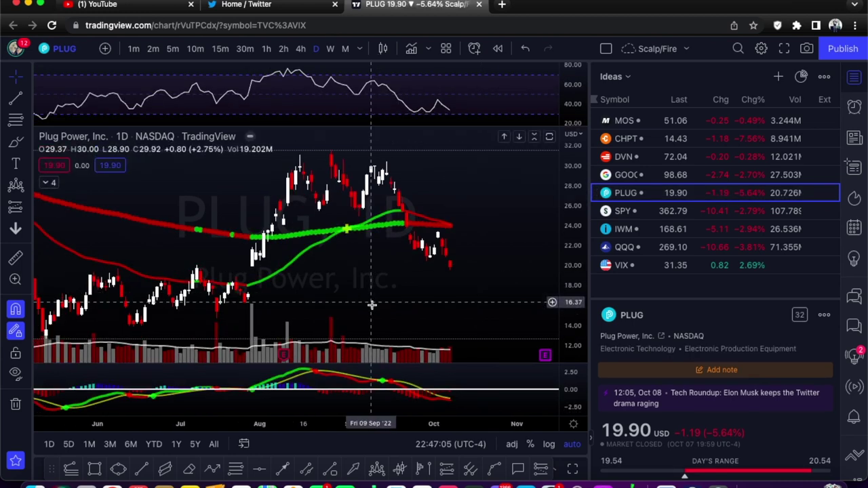
pyautogui.scroll(-1, 450, 281)
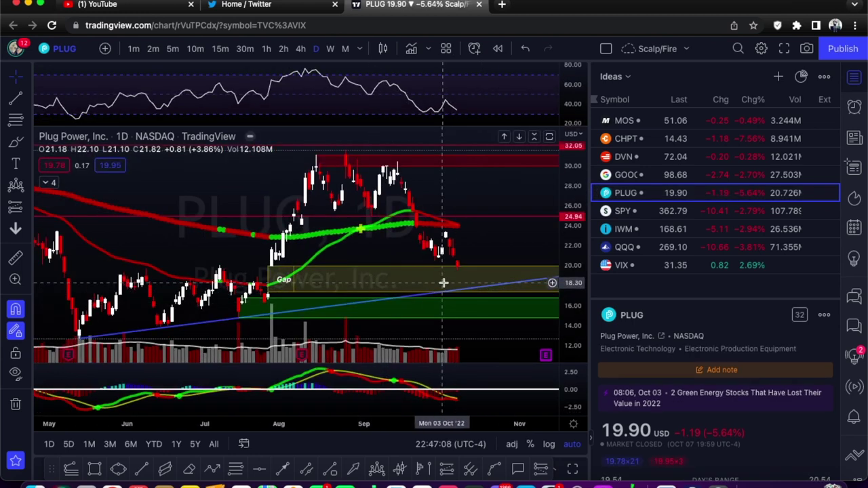
pyautogui.scroll(-1, 443, 282)
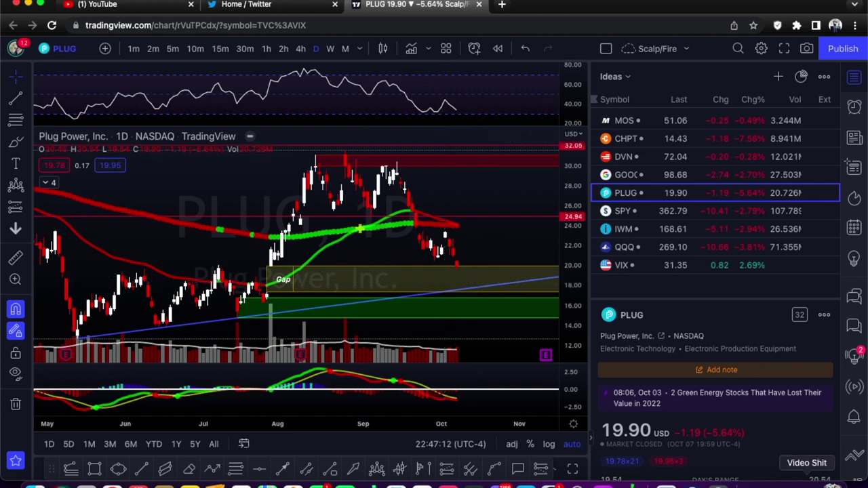
pyautogui.click(780, 483)
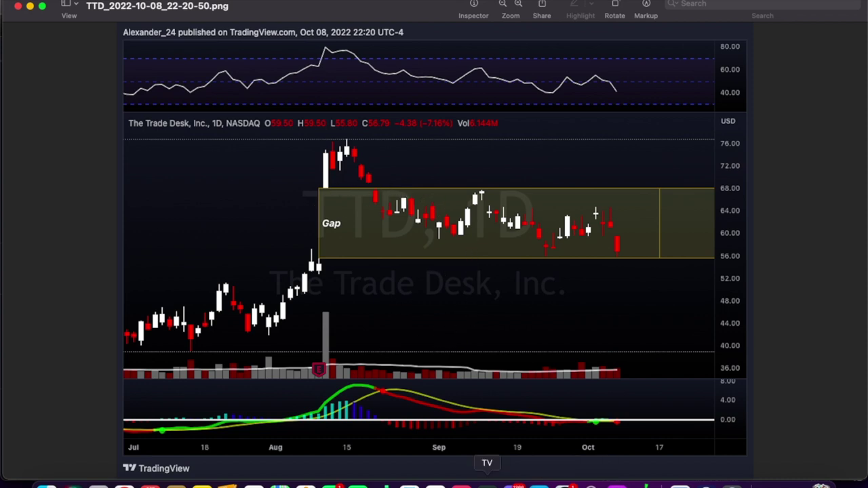
pyautogui.click(125, 481)
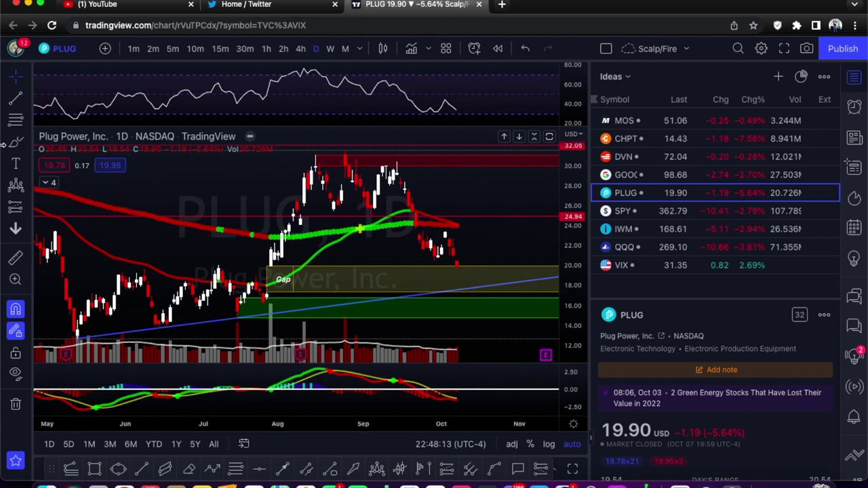
# - Draw a yellow curved brush arrow from PLUG's latest candle, dipping into the Gap zone to about 18 and back up to about 20
pyautogui.moveTo(462, 272)
pyautogui.mouseDown()
pyautogui.moveTo(468, 287)
pyautogui.moveTo(499, 268)
pyautogui.mouseUp()
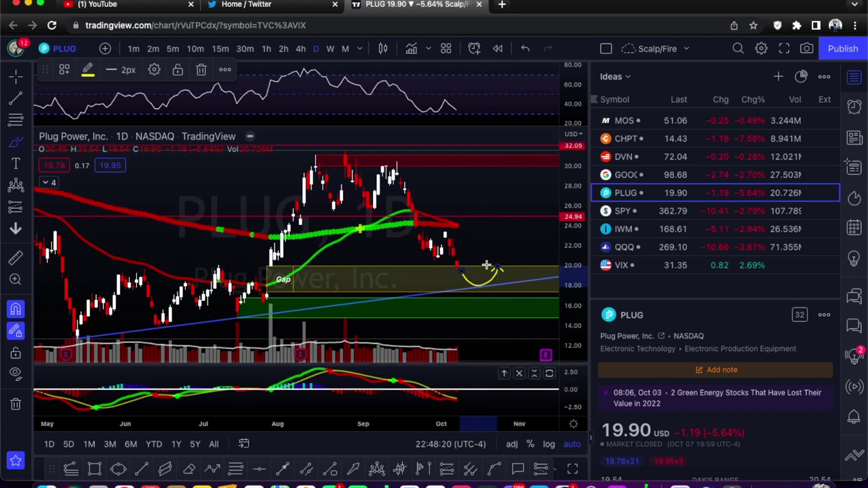
pyautogui.click(467, 285)
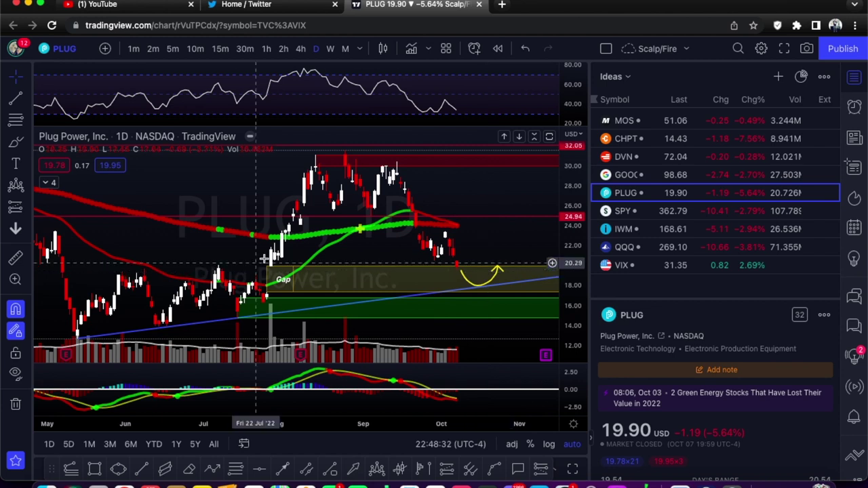
# - Try a horizontal line along the upper edge of PLUG's Gap zone
pyautogui.click(256, 469)
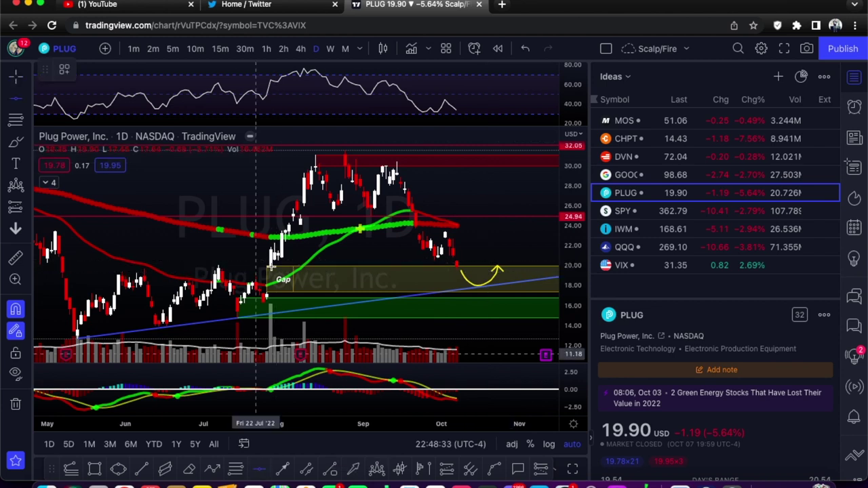
pyautogui.click(296, 266)
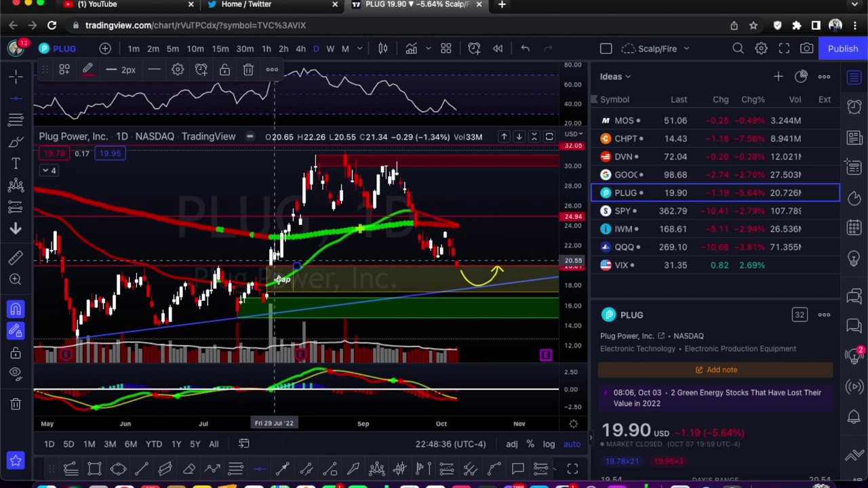
pyautogui.click(369, 302)
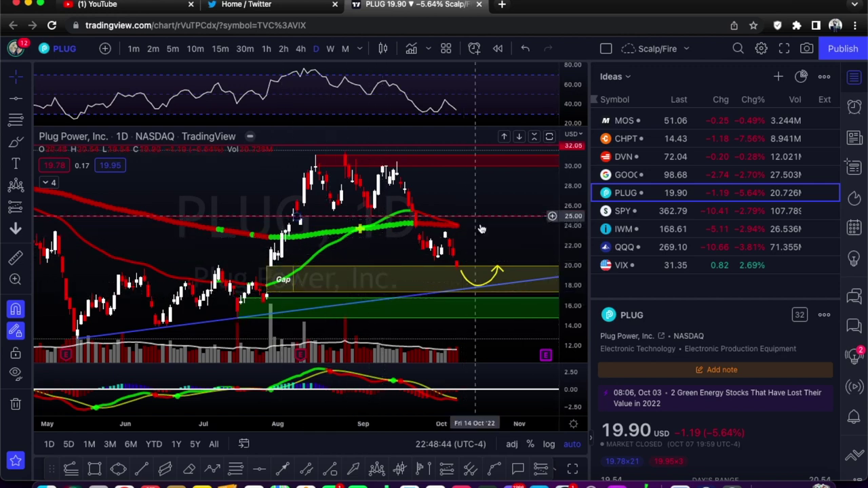
# - Create an alert on PLUG's rising blue trend line
pyautogui.hscroll(1, 471, 284)
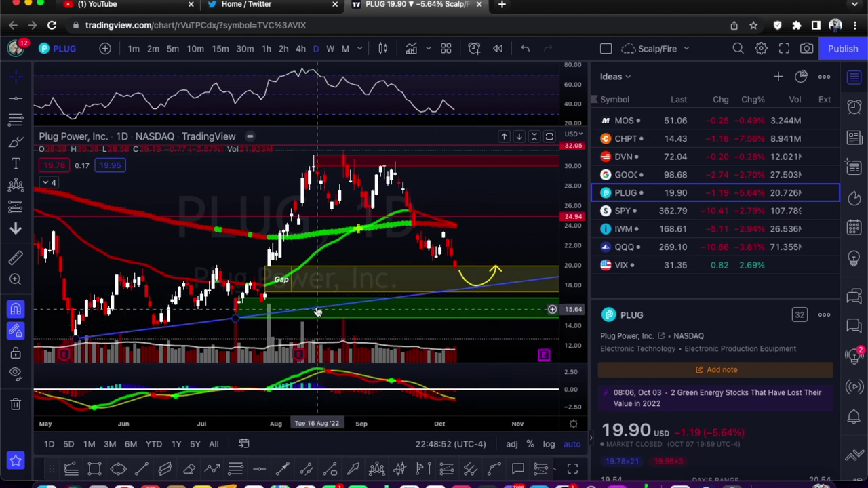
pyautogui.rightClick(318, 255)
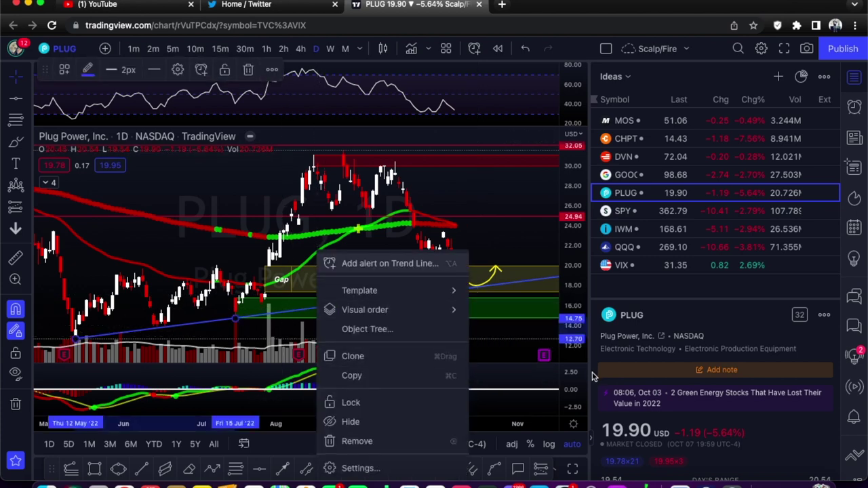
pyautogui.hotkey('alt', 'a')
pyautogui.click(524, 441)
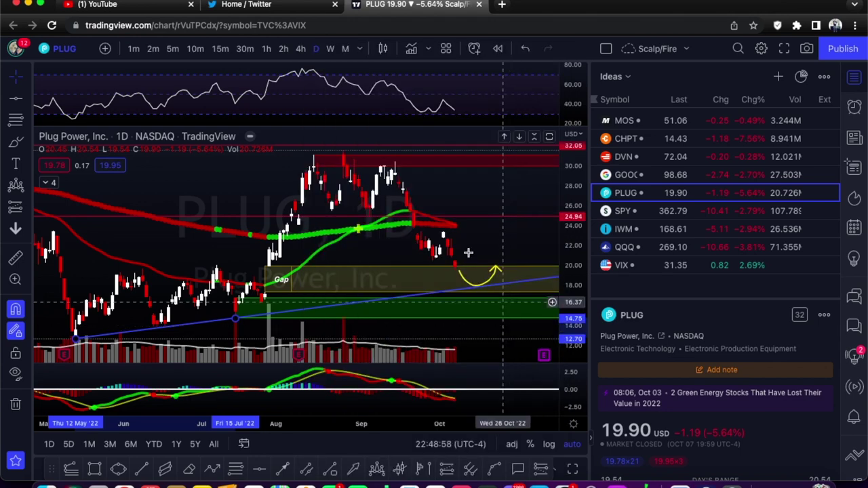
# - Review the full list of alerts and return to the Ideas watchlist
pyautogui.click(856, 107)
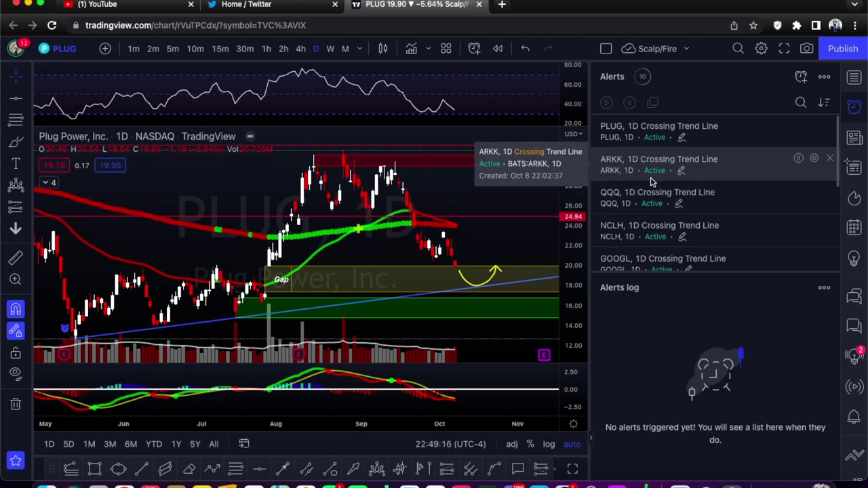
pyautogui.scroll(-5, 652, 204)
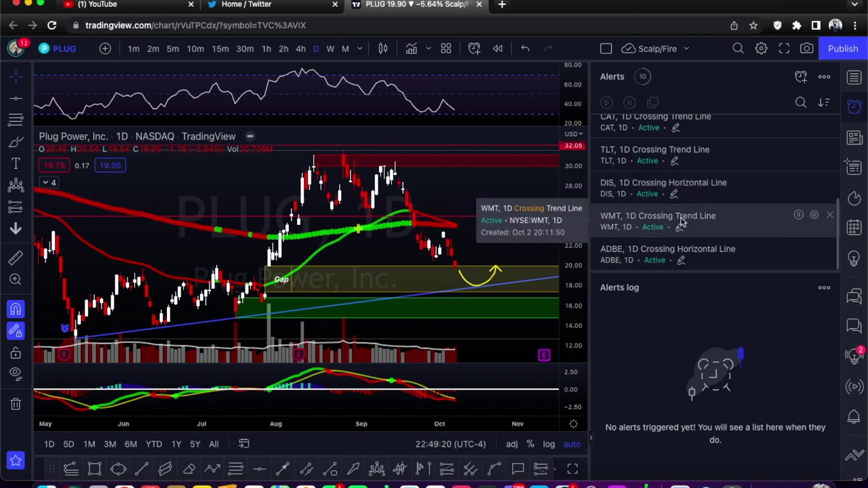
pyautogui.scroll(5, 682, 223)
pyautogui.click(859, 78)
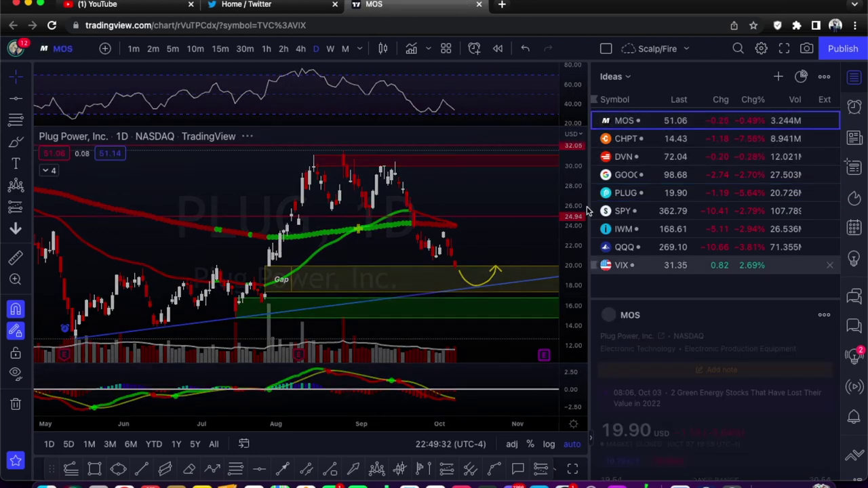
# - Recap the marked-up daily charts of MOS, CHPT, DVN, GOOGL and PLUG one after another
pyautogui.click(657, 122)
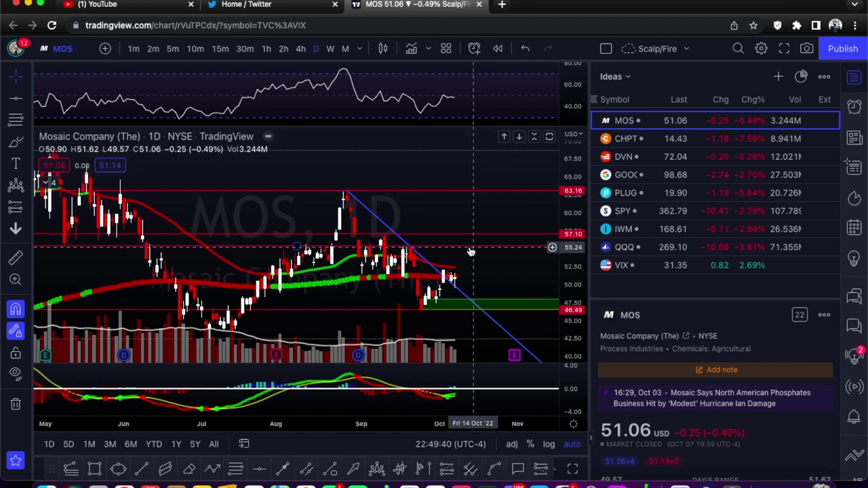
pyautogui.click(624, 138)
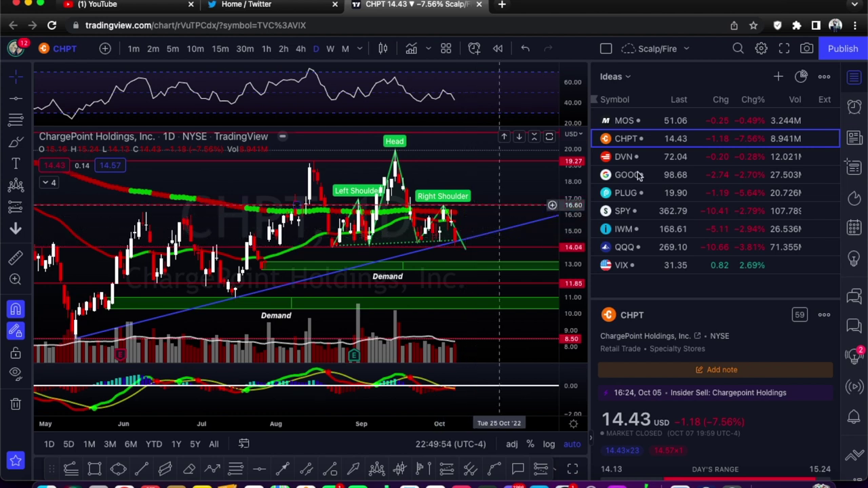
pyautogui.click(683, 163)
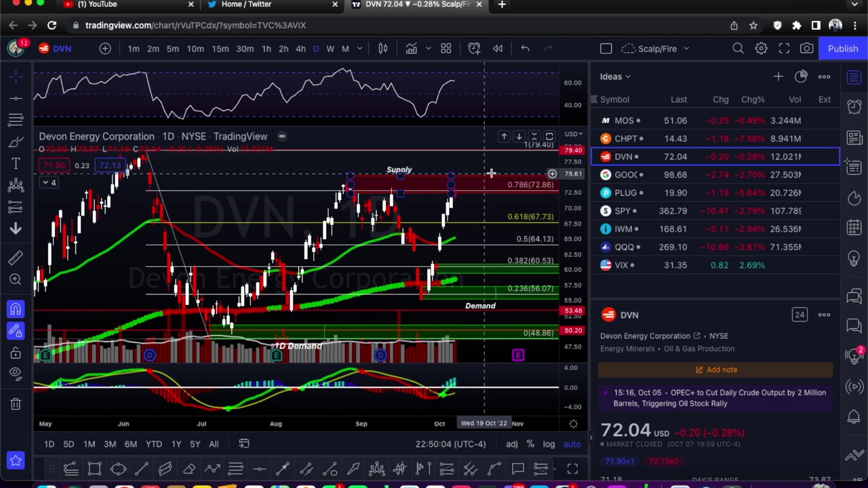
pyautogui.click(654, 177)
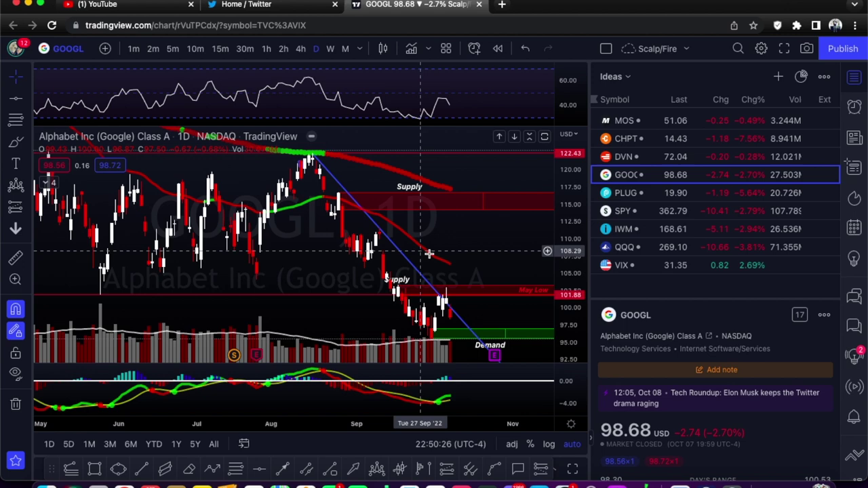
pyautogui.click(718, 193)
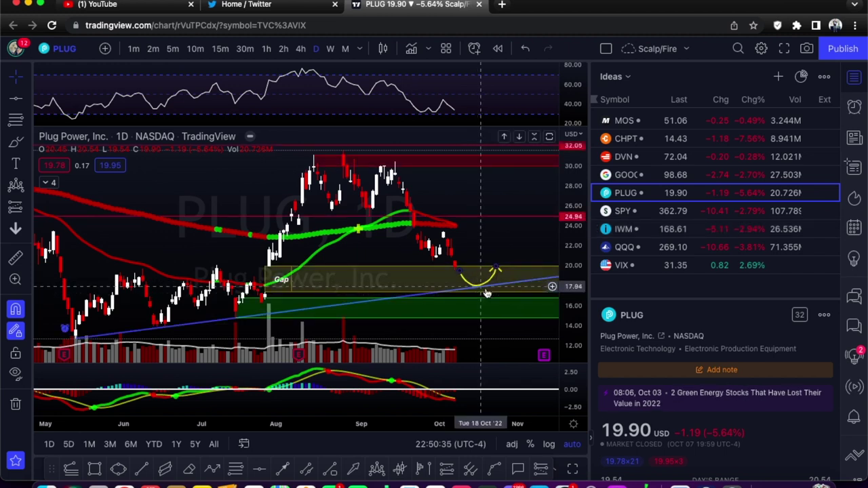
# - Open SPY's daily chart and place a horizontal line at the June low, 362.17
pyautogui.click(674, 214)
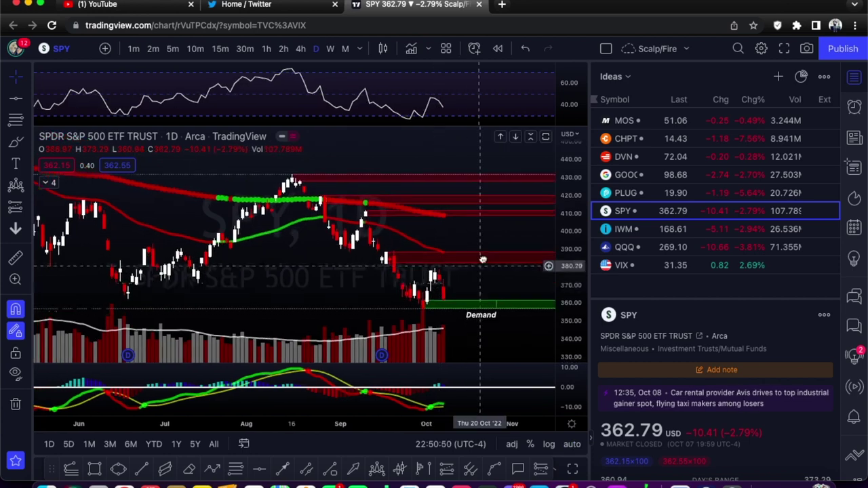
pyautogui.hscroll(-3, 483, 260)
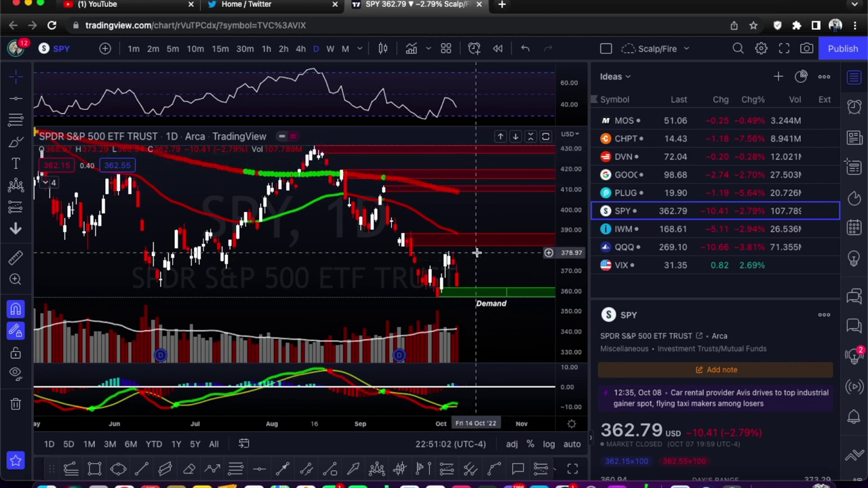
pyautogui.scroll(-1, 477, 253)
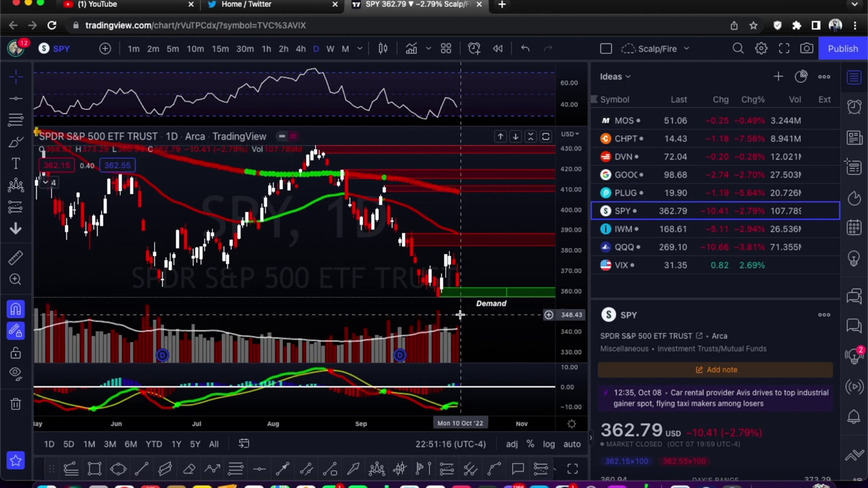
pyautogui.scroll(-1, 516, 284)
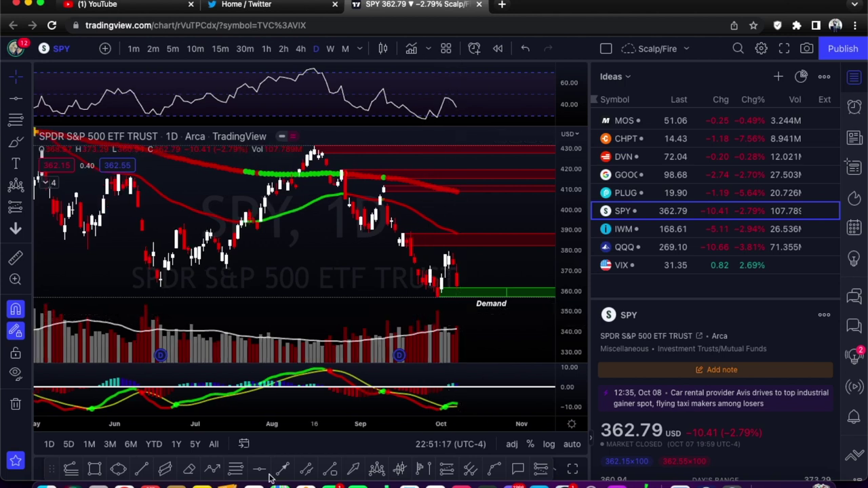
pyautogui.click(161, 297)
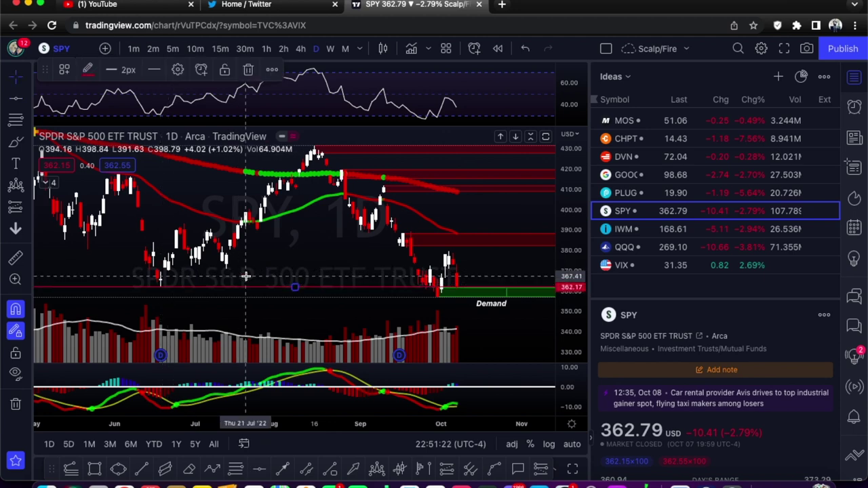
# - Label SPY's horizontal line "June Low" in green text
pyautogui.rightClick(273, 289)
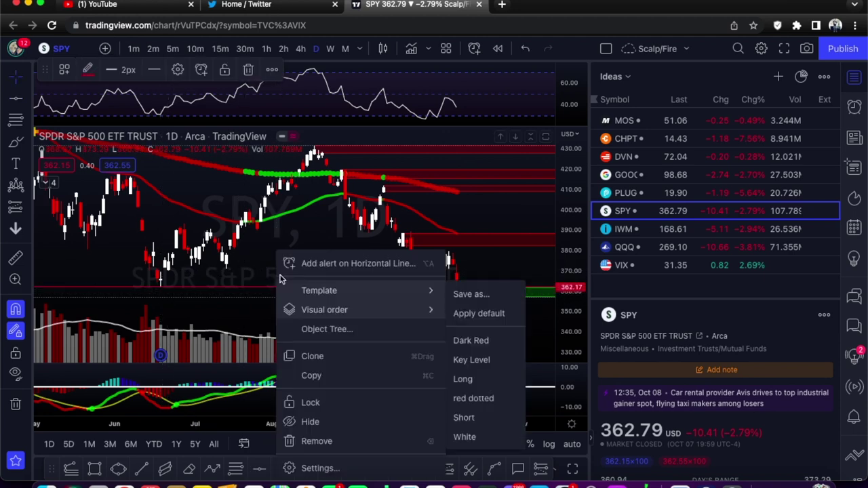
pyautogui.click(251, 288)
pyautogui.doubleClick(251, 289)
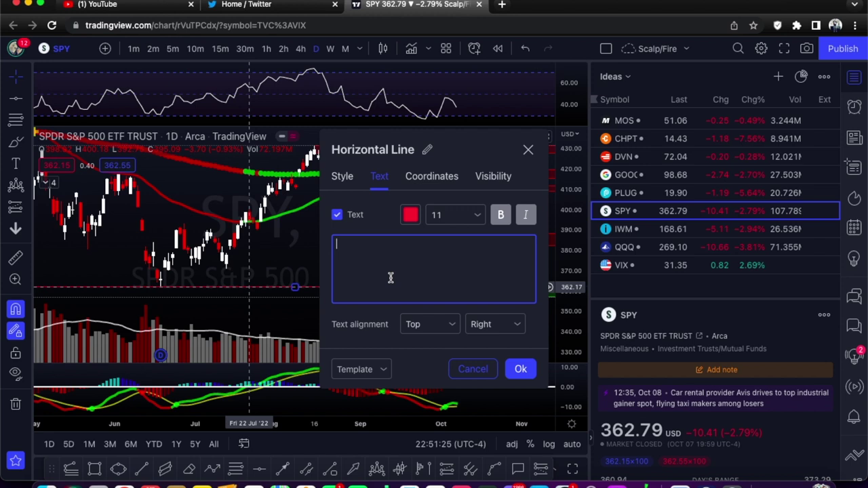
pyautogui.click(411, 215)
pyautogui.click(454, 252)
pyautogui.click(423, 285)
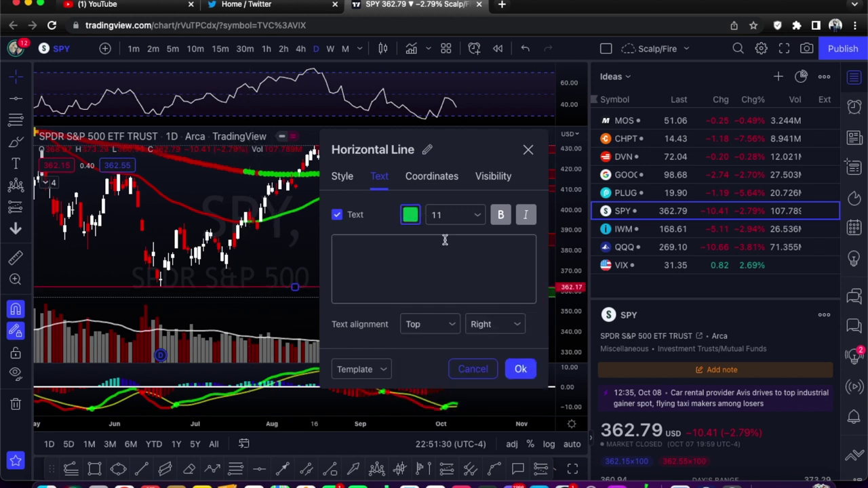
pyautogui.click(382, 266)
pyautogui.write('J')
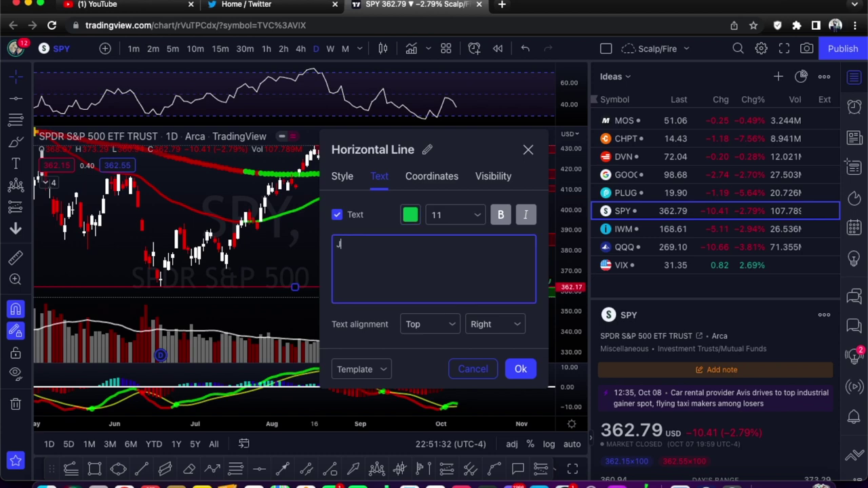
pyautogui.write('une Low')
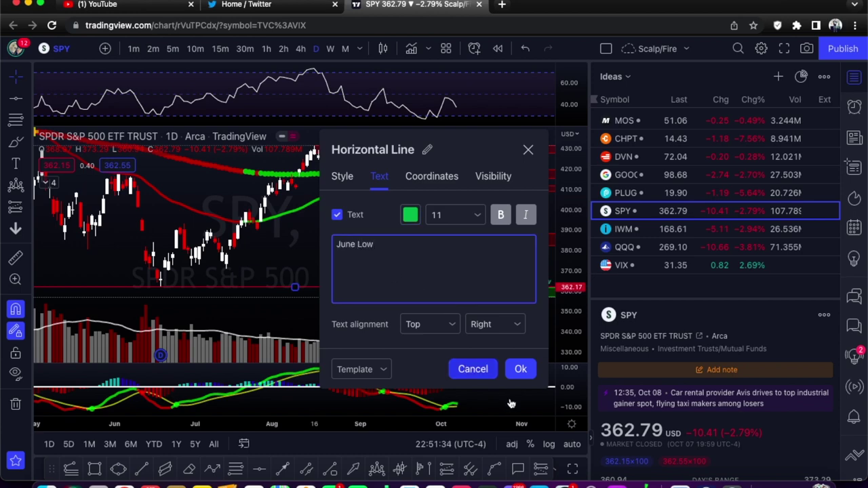
pyautogui.click(292, 267)
pyautogui.click(292, 266)
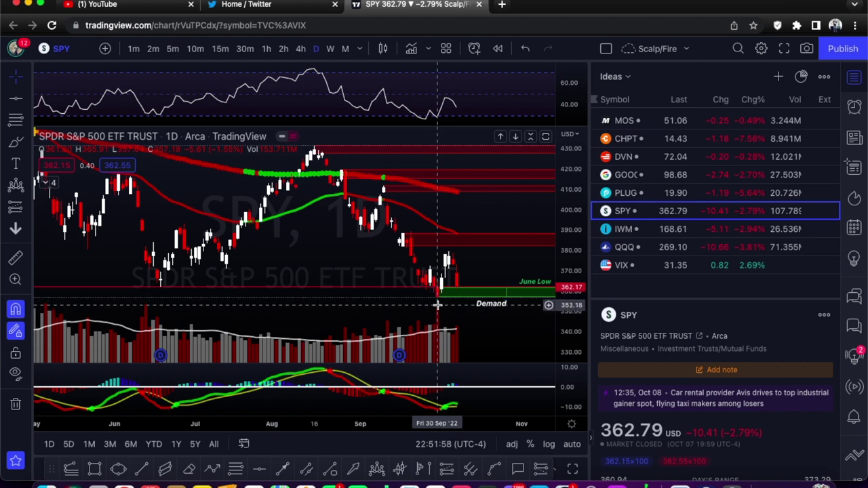
pyautogui.click(446, 293)
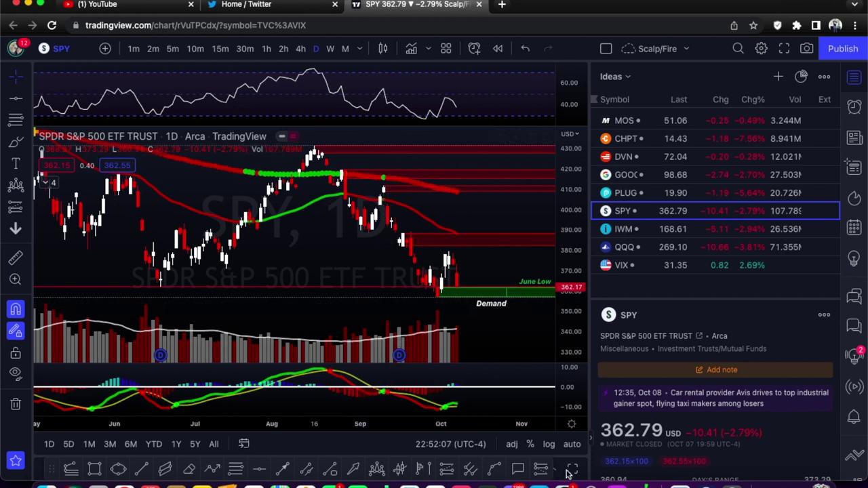
# - Draw a descending trend line on SPY from the 16 August high through the 12 September high
pyautogui.click(143, 472)
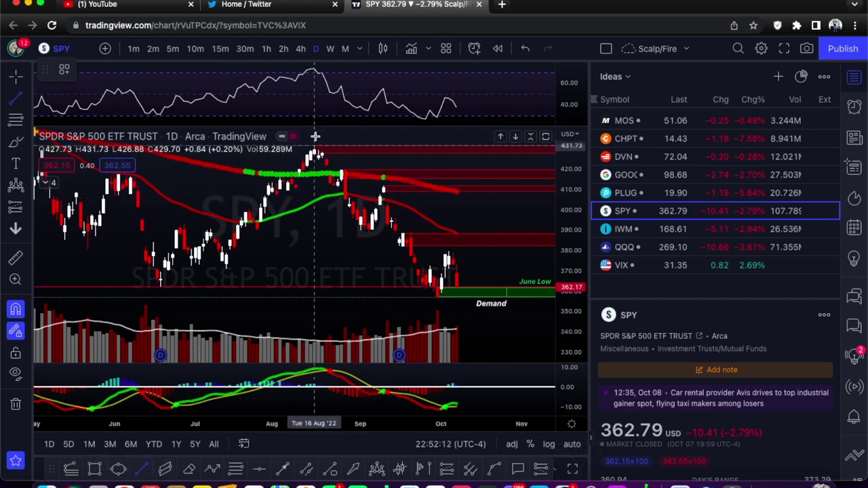
pyautogui.click(313, 146)
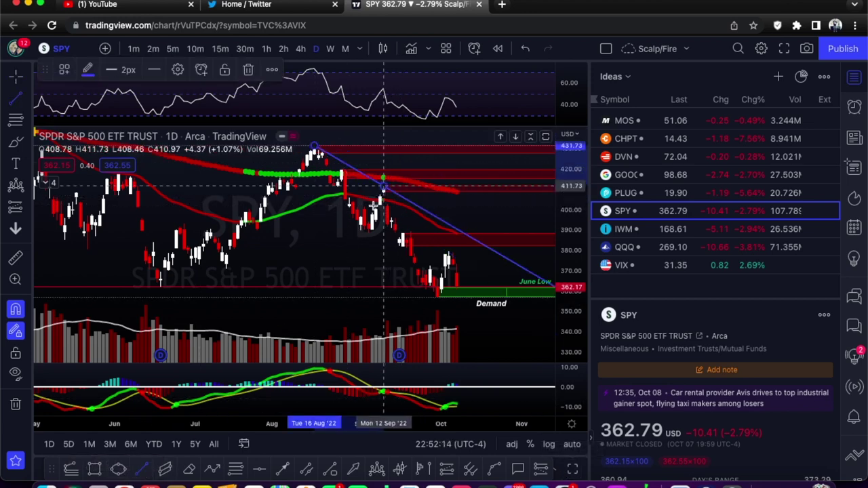
pyautogui.click(551, 280)
pyautogui.click(344, 254)
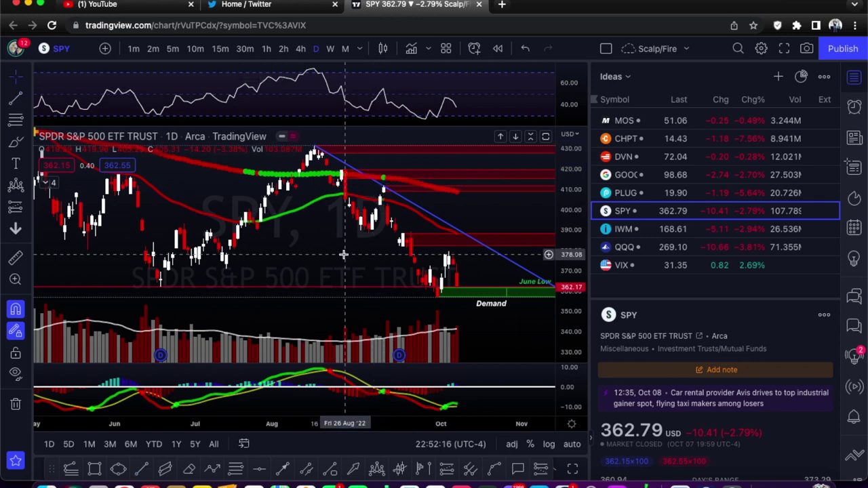
# - Examine the S&P 500 midterm election year seasonal pattern image in the other app, and return to SPY's chart in Google Chrome
pyautogui.scroll(1, 408, 258)
pyautogui.scroll(-2, 409, 257)
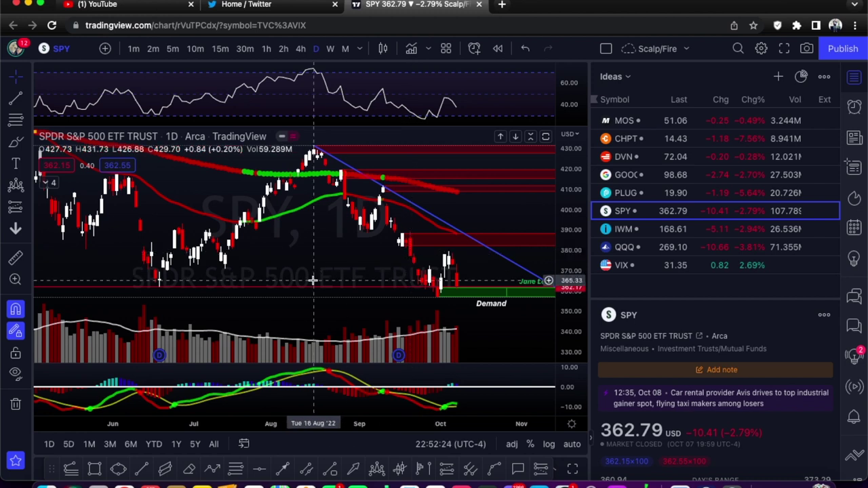
pyautogui.moveTo(324, 268); pyautogui.dragTo(324, 273)
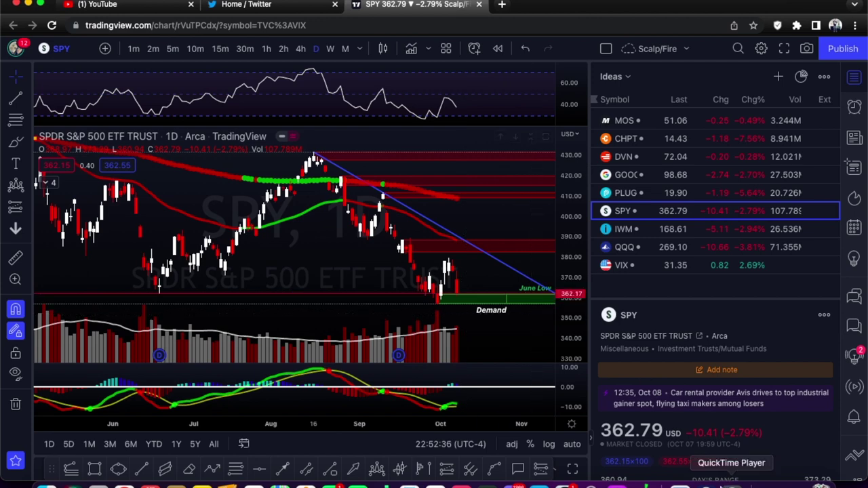
pyautogui.click(769, 483)
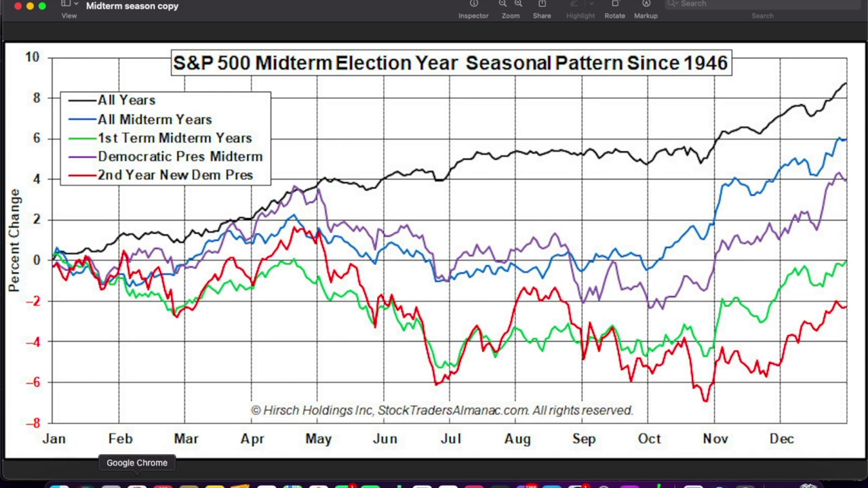
pyautogui.click(139, 484)
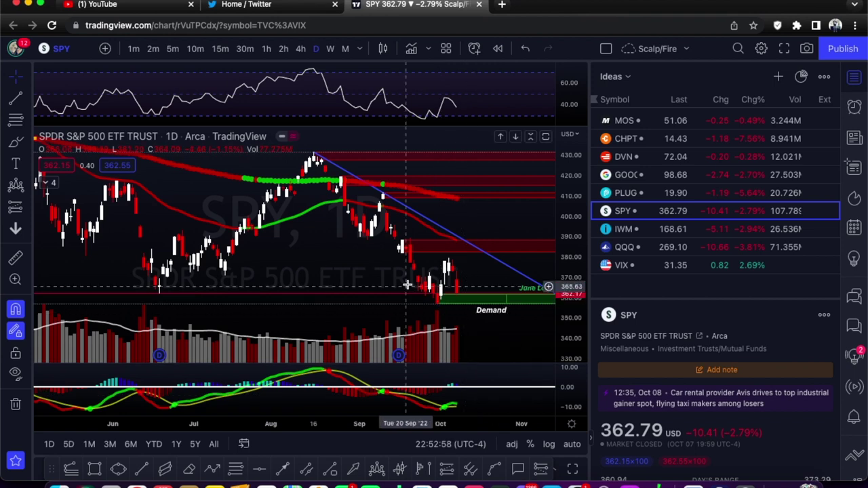
# - Try a curved brush stroke beneath SPY's late September and early October lows
pyautogui.click(18, 143)
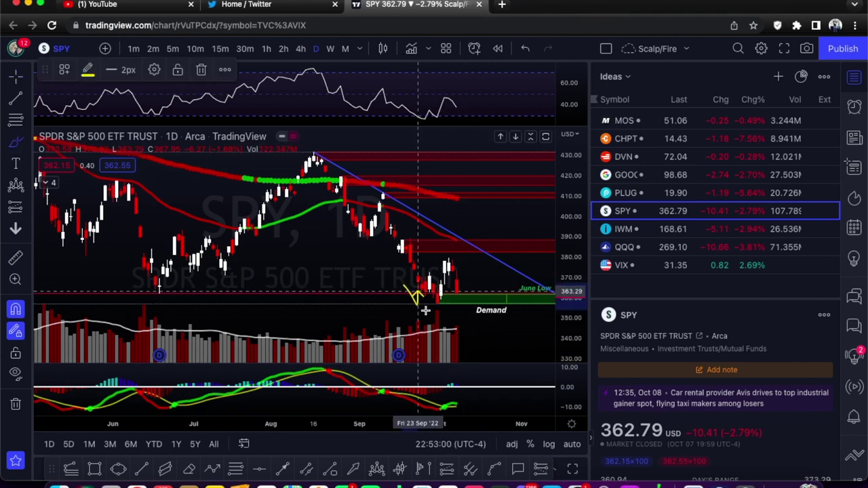
pyautogui.moveTo(426, 311); pyautogui.dragTo(453, 307)
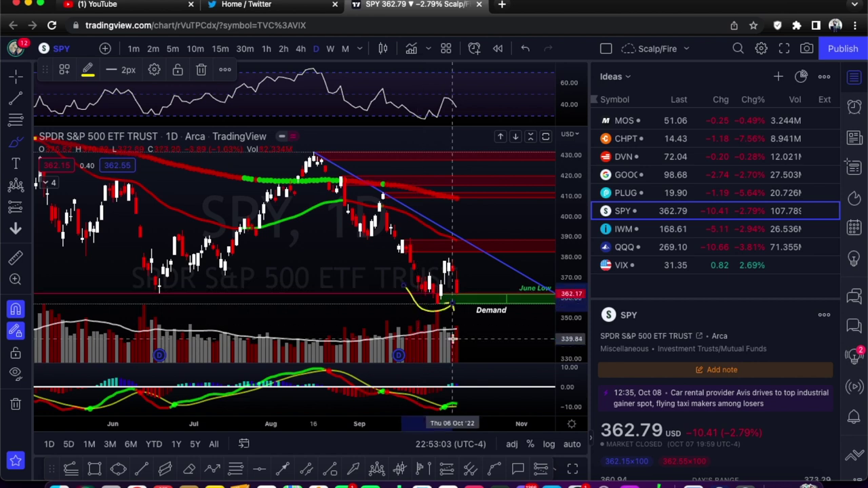
pyautogui.press('Escape')
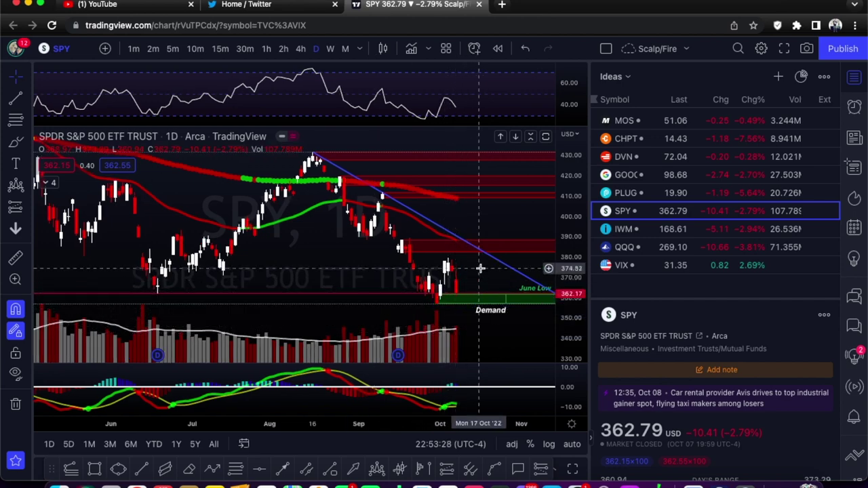
pyautogui.scroll(-1, 295, 269)
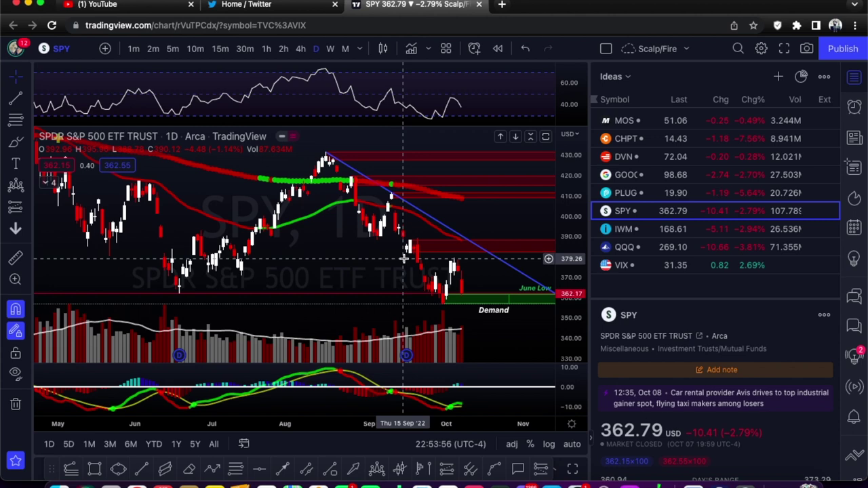
# - Open IWM's daily chart and try a falling trend line from the 17 August candle
pyautogui.click(655, 230)
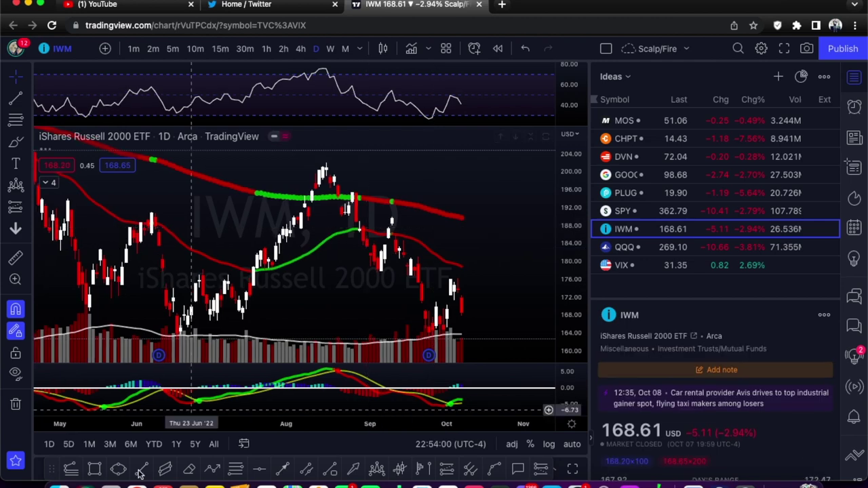
pyautogui.scroll(-1, 347, 165)
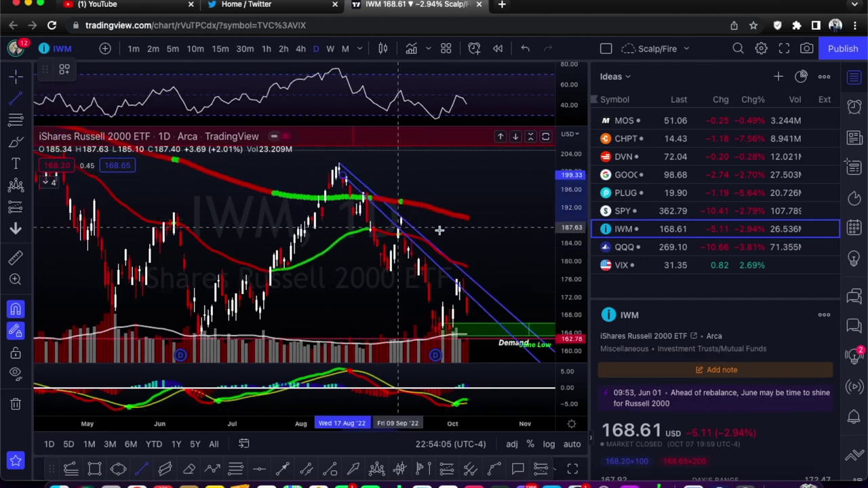
pyautogui.scroll(1, 481, 295)
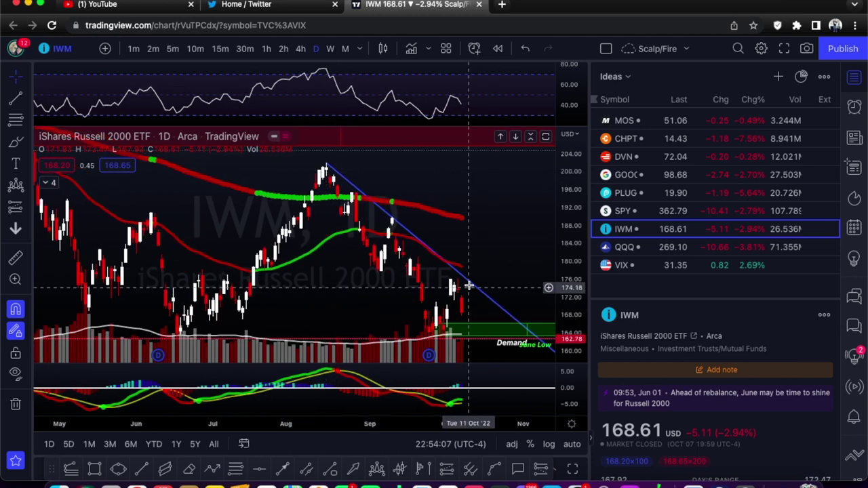
# - Draw a red rectangle zone on IWM between 180.75 and 176.96, starting at the 19 September candle
pyautogui.scroll(1, 468, 287)
pyautogui.click(94, 470)
pyautogui.click(399, 276)
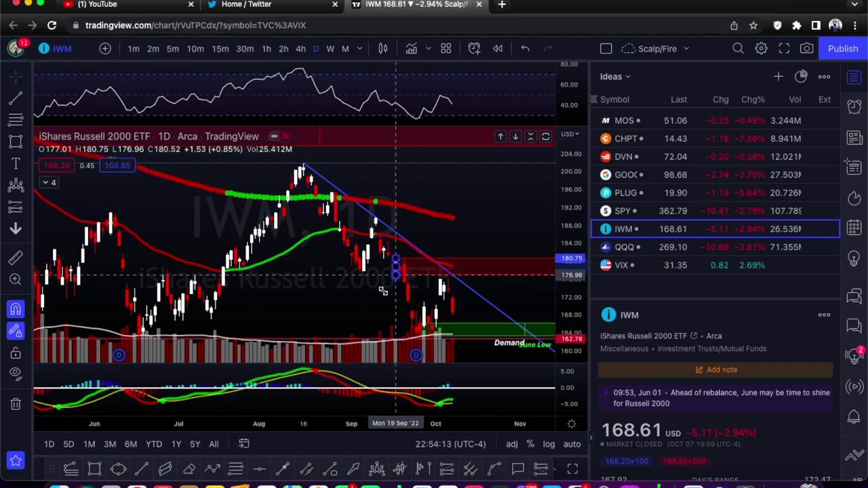
pyautogui.scroll(-1, 384, 290)
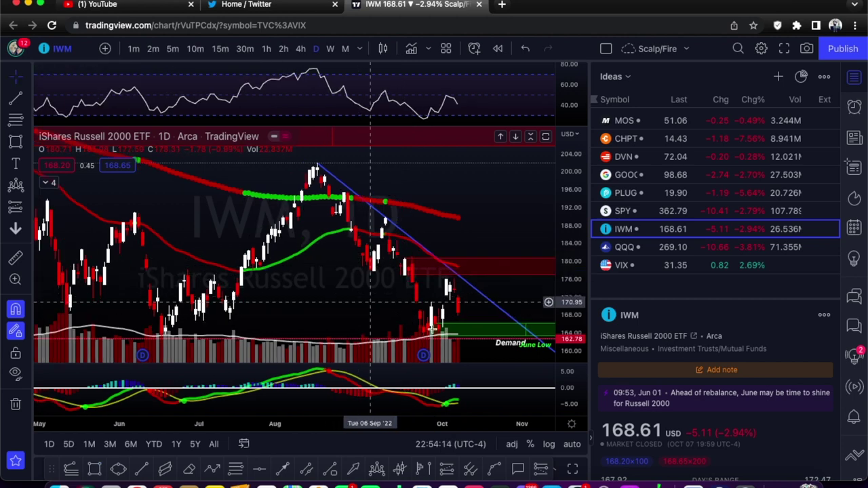
# - Examine IWM's price action around the Demand zone, June Low line and falling trend line
pyautogui.click(470, 329)
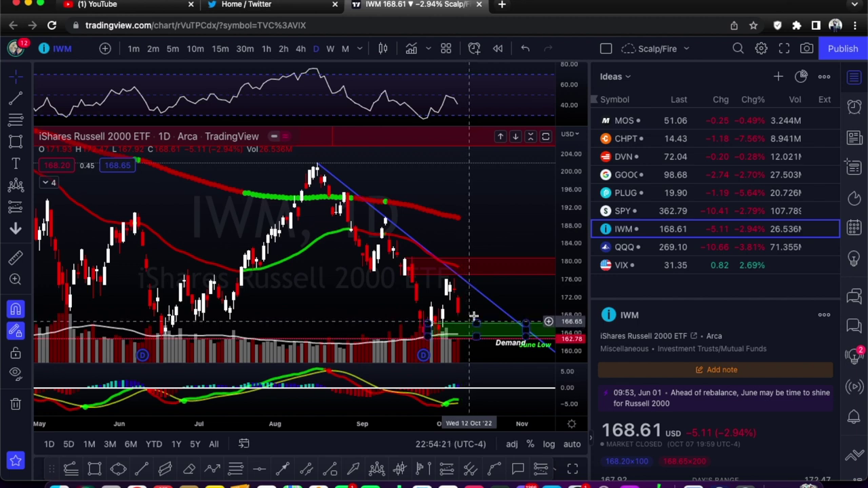
pyautogui.moveTo(566, 275); pyautogui.dragTo(566, 306)
pyautogui.scroll(-2, 367, 270)
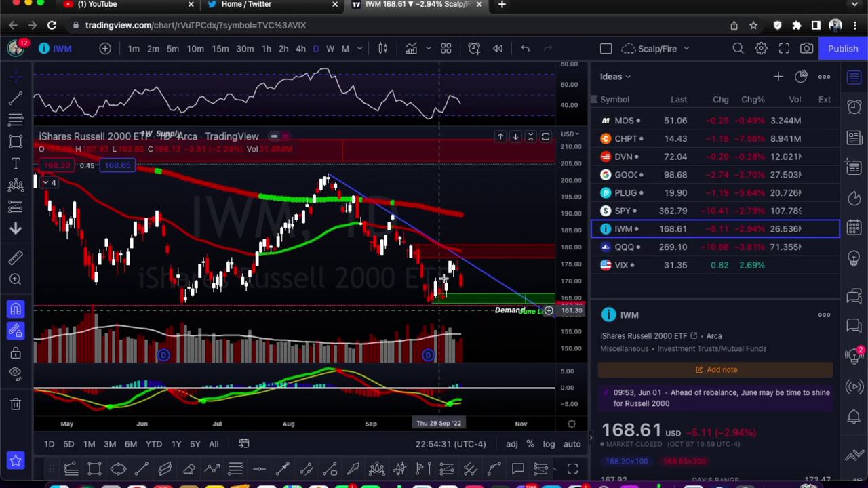
pyautogui.scroll(-2, 475, 244)
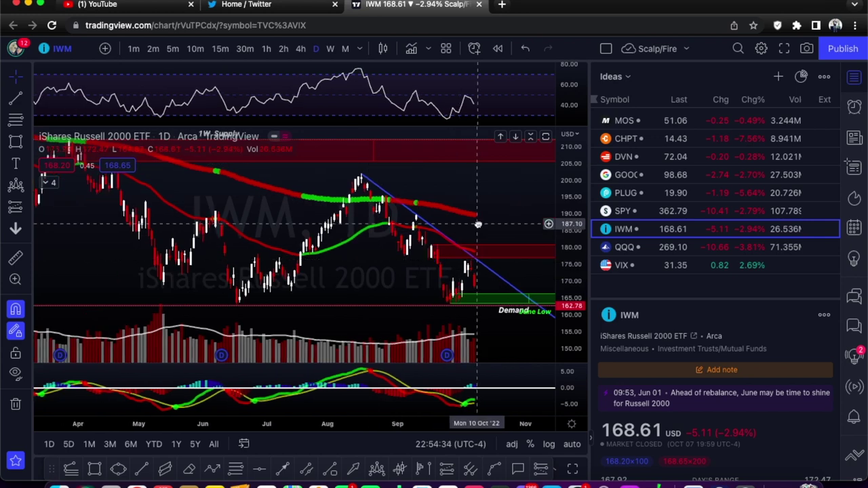
pyautogui.hscroll(2, 478, 224)
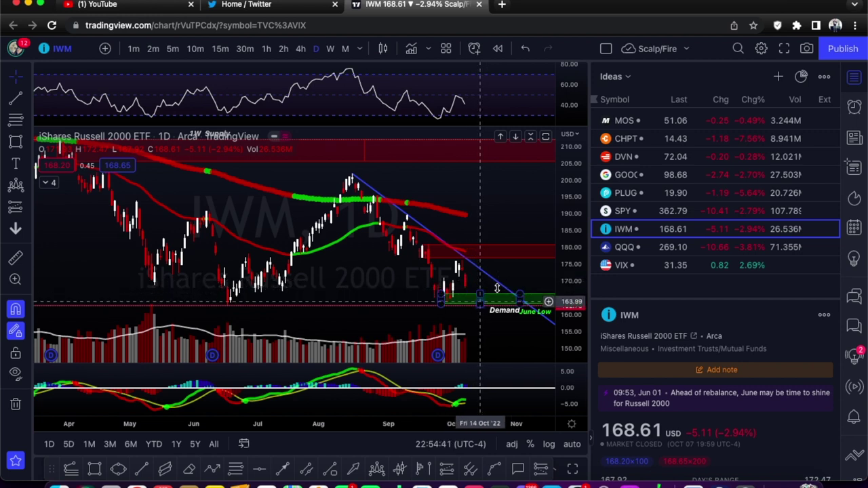
# - Open QQQ's daily chart and examine price around its June Low line, Demand zone and falling trend line
pyautogui.click(608, 255)
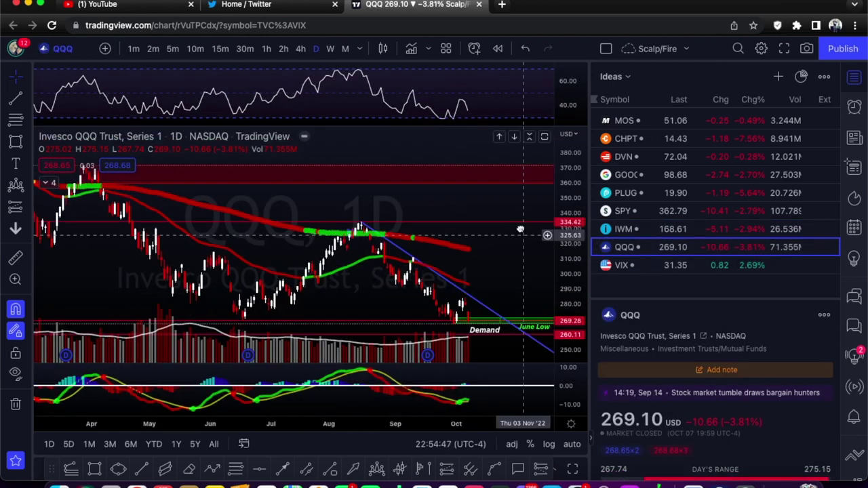
pyautogui.hscroll(2, 521, 230)
pyautogui.hscroll(-2, 523, 224)
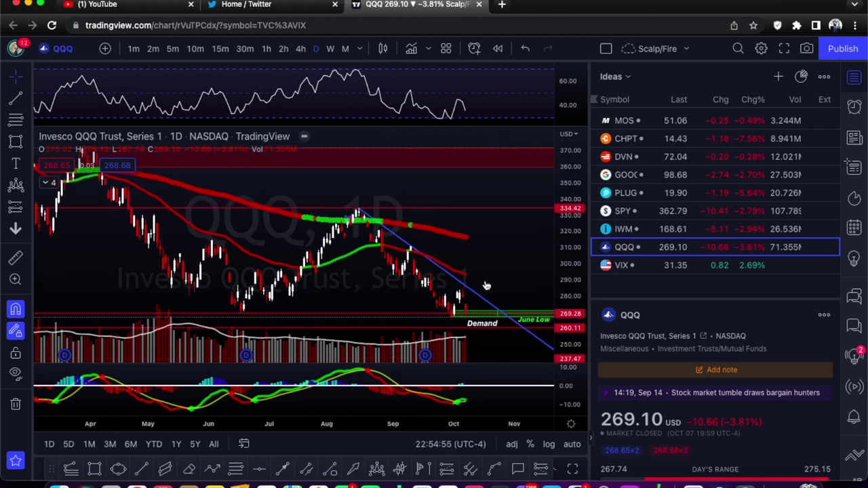
pyautogui.moveTo(575, 296); pyautogui.dragTo(575, 271)
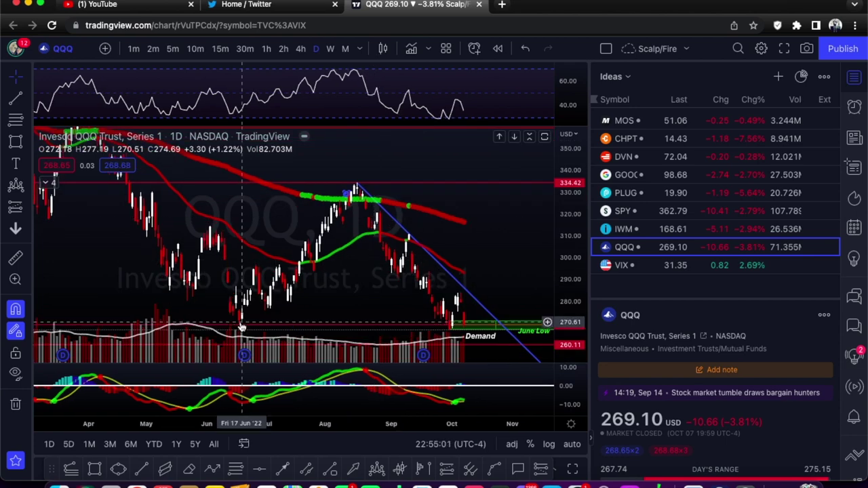
# - Examine QQQ's daily price action around the June Low line, Demand zone, falling trend line and 260.11 level
pyautogui.click(451, 335)
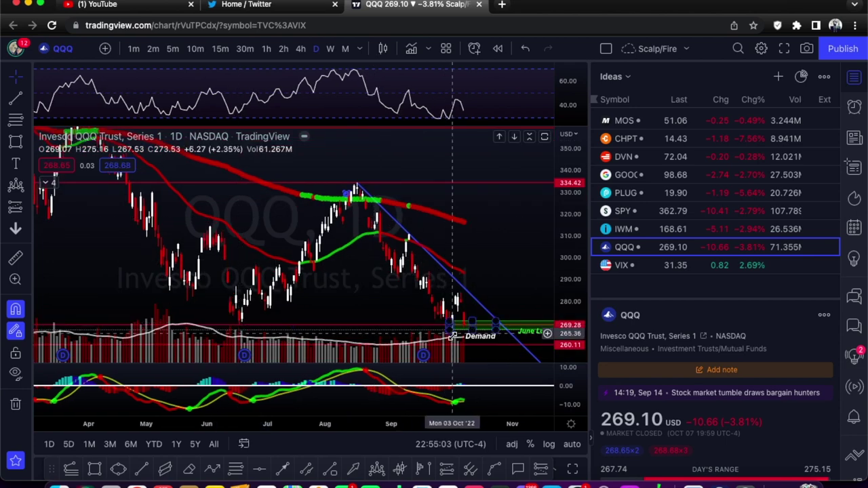
pyautogui.scroll(5, 451, 335)
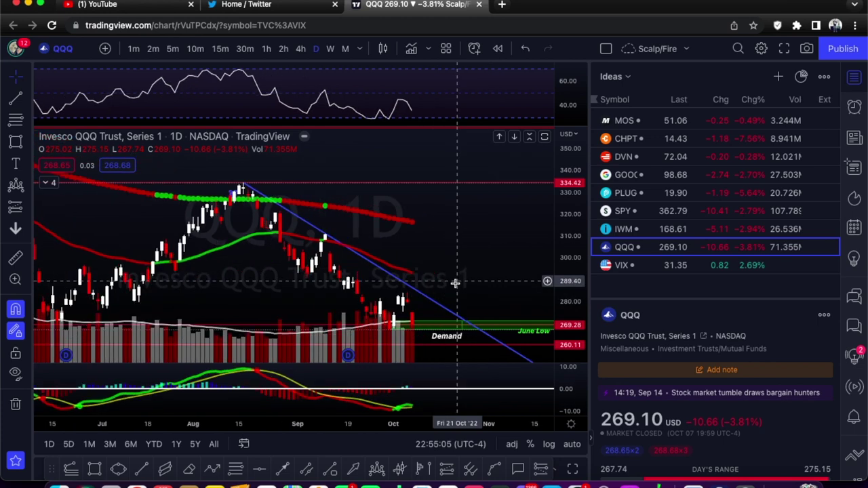
pyautogui.scroll(2, 437, 324)
pyautogui.moveTo(448, 319); pyautogui.dragTo(475, 258)
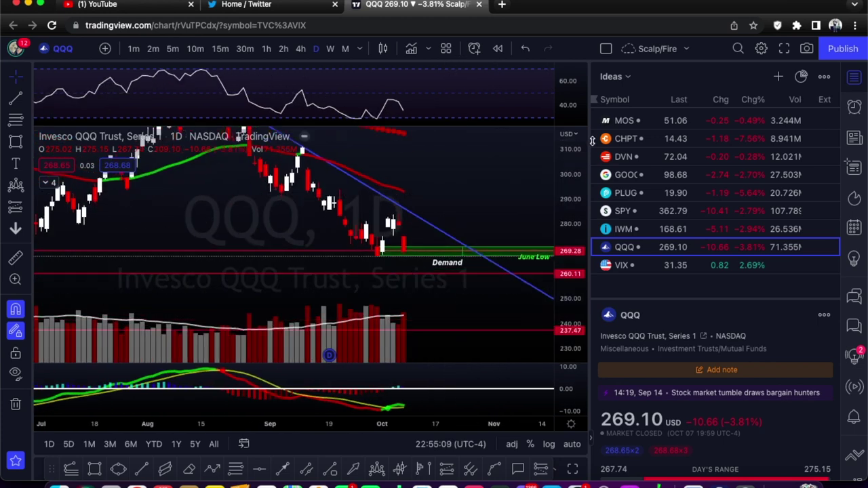
pyautogui.scroll(1, 498, 251)
pyautogui.moveTo(498, 251); pyautogui.dragTo(526, 306)
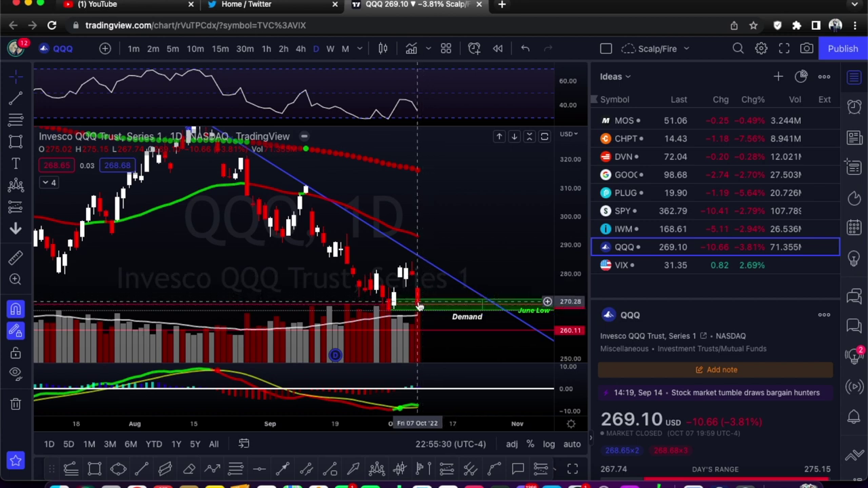
pyautogui.moveTo(468, 242); pyautogui.dragTo(481, 227)
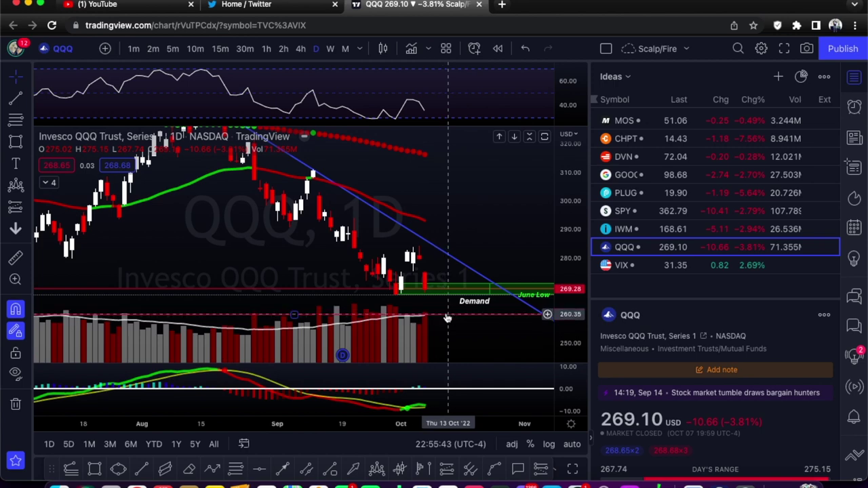
pyautogui.hotkey('alt', 'r')
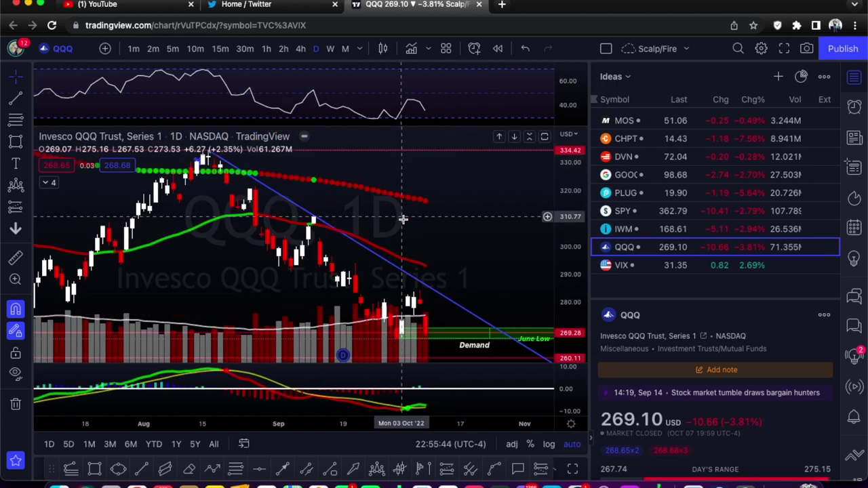
pyautogui.scroll(-3, 403, 219)
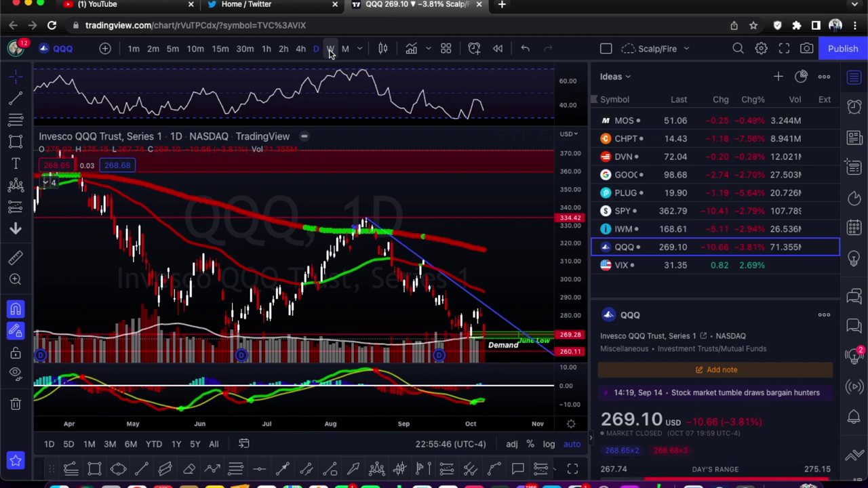
# - Check QQQ's price on the weekly timeframe and return to its daily chart
pyautogui.click(331, 49)
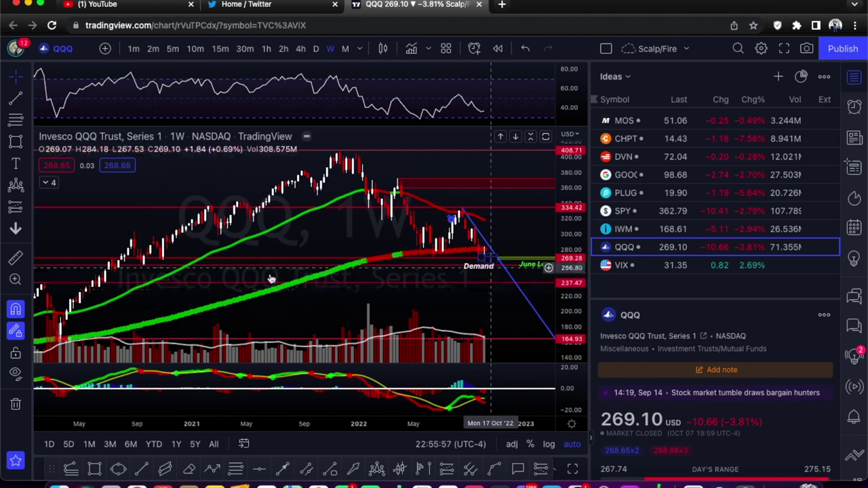
pyautogui.click(318, 50)
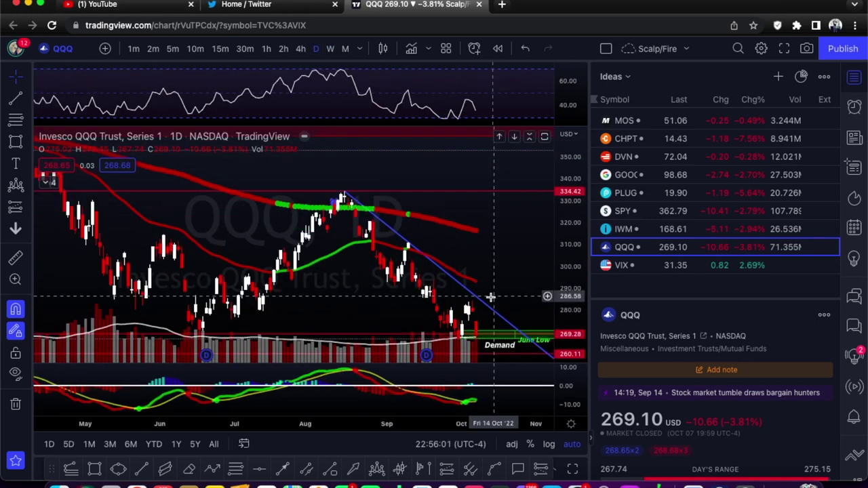
pyautogui.scroll(3, 490, 297)
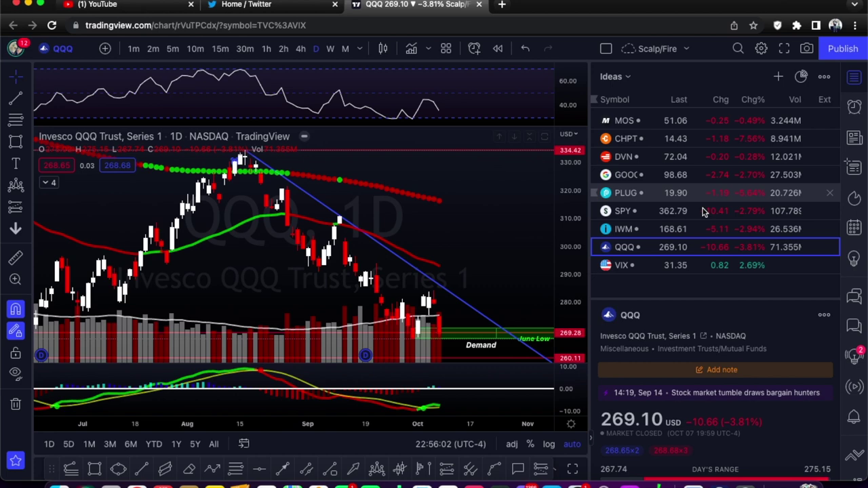
# - Revisit IWM's and SPY's daily charts, examining SPY's price around its June Low line and Demand zone
pyautogui.click(678, 229)
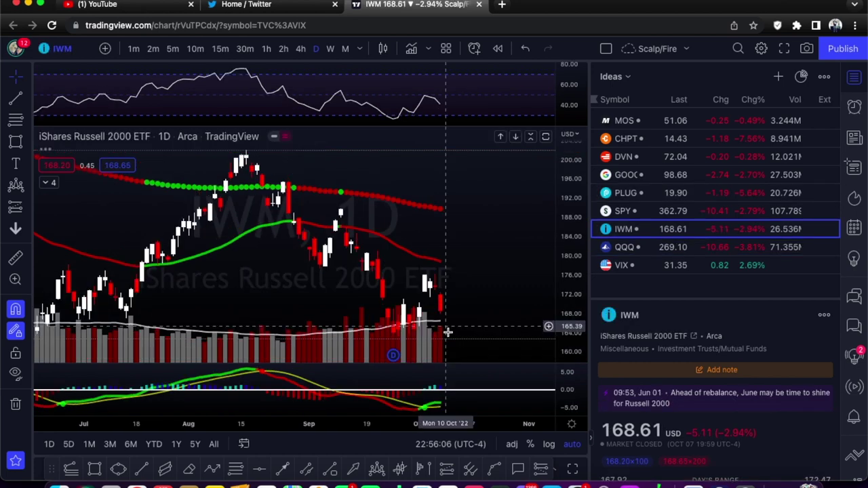
pyautogui.click(673, 212)
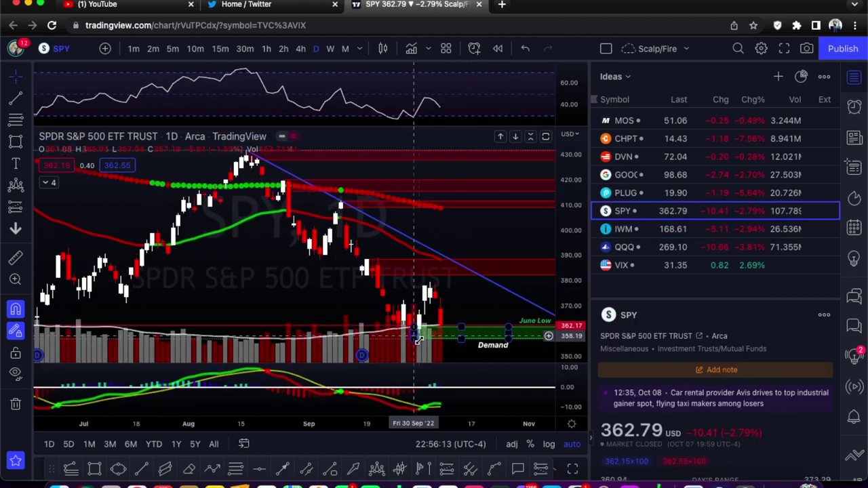
pyautogui.hscroll(3, 492, 323)
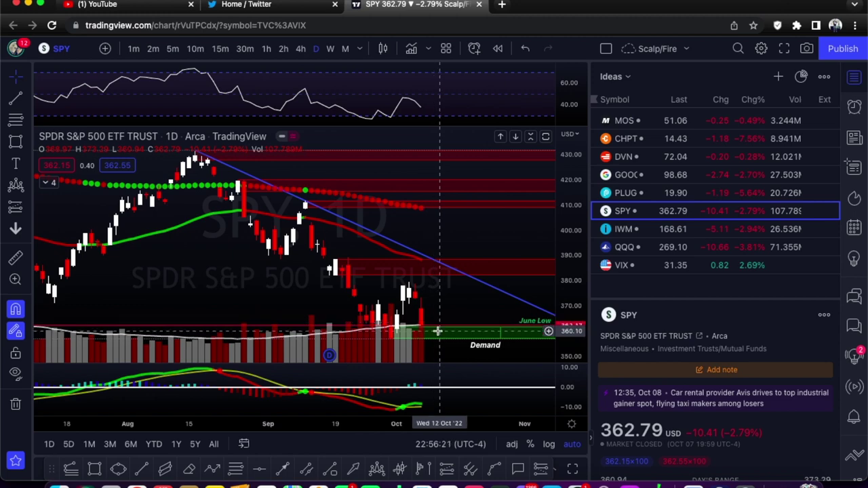
# - Open VIX's daily chart and examine price against the 2022 average close line, rising trend line and 35.05 level
pyautogui.click(664, 267)
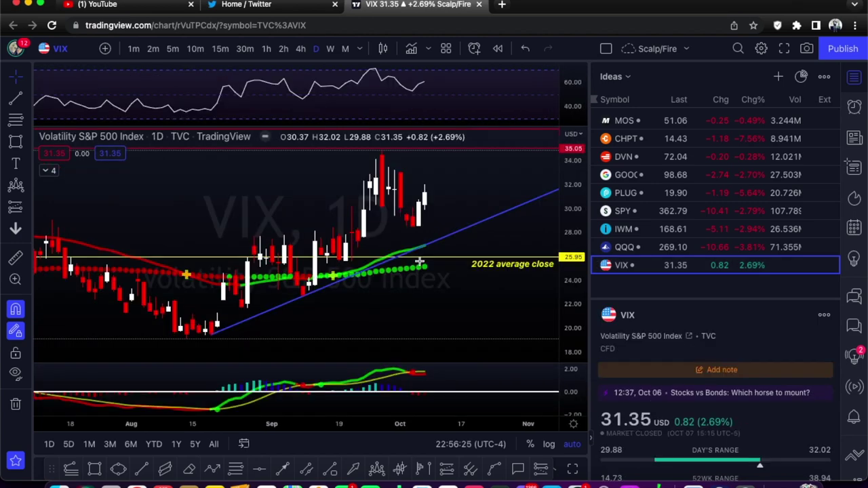
pyautogui.scroll(-5, 420, 262)
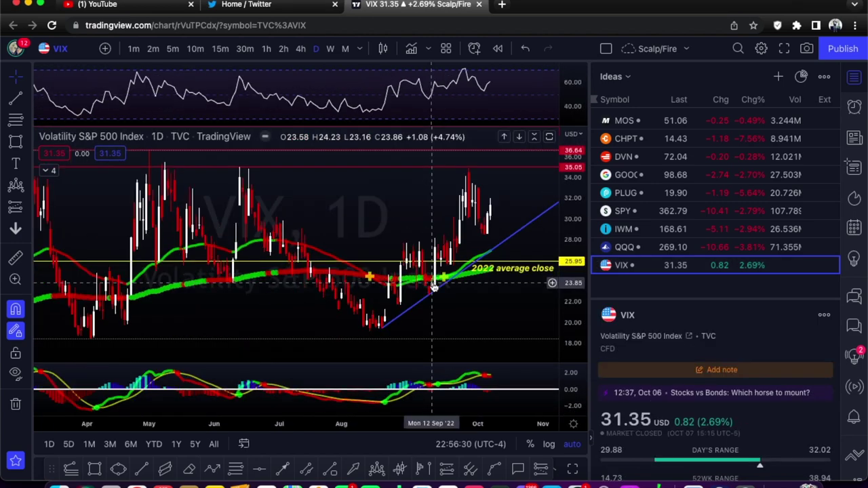
pyautogui.scroll(-1, 434, 286)
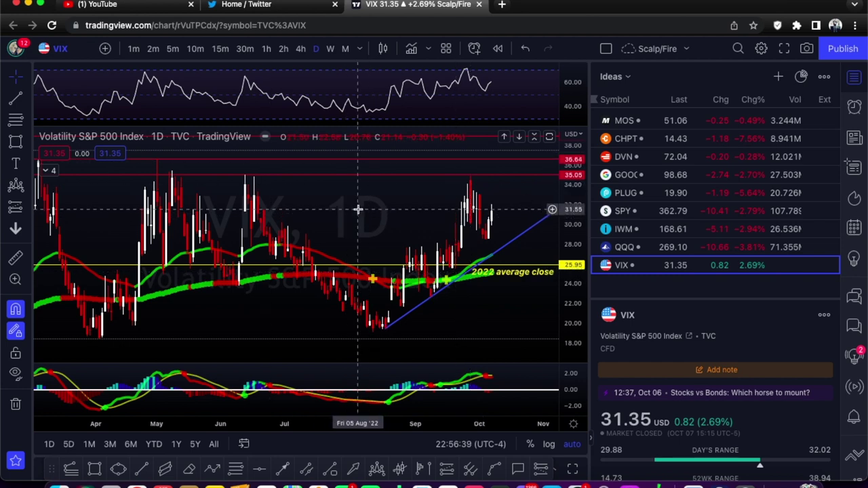
pyautogui.scroll(2, 434, 291)
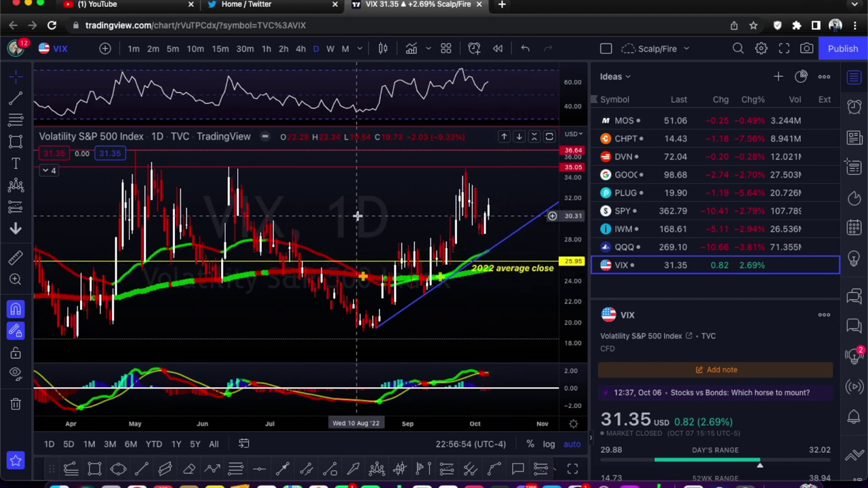
pyautogui.hscroll(2, 315, 225)
pyautogui.hscroll(7, 316, 226)
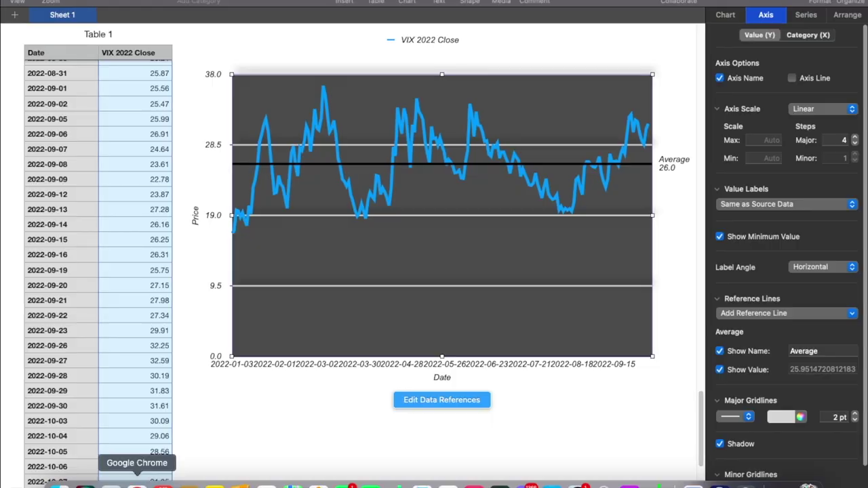
# - Switch from the VIX 2022 Close spreadsheet chart back to Google Chrome and review VIX's resistance lines at 35.05 and 36.64
pyautogui.click(135, 481)
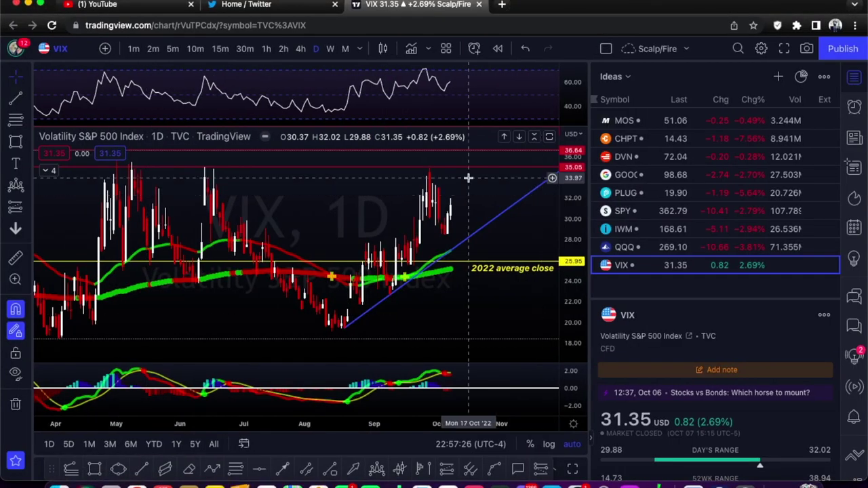
pyautogui.hscroll(-2, 475, 187)
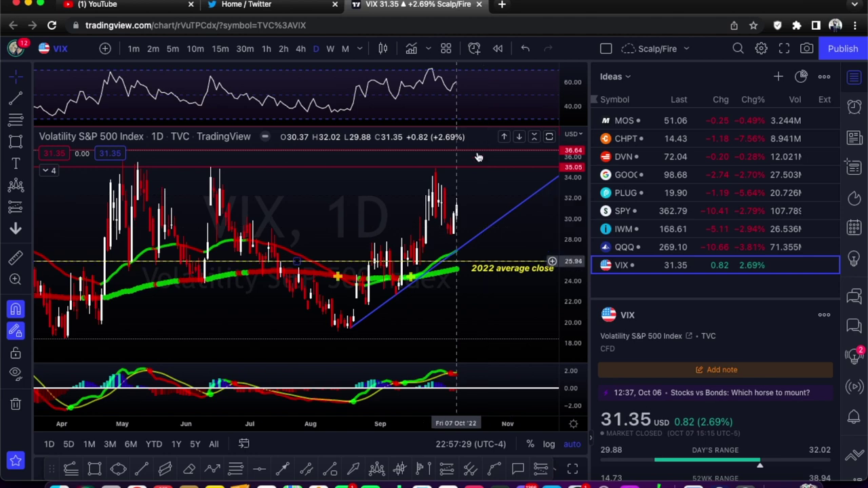
pyautogui.scroll(1, 491, 213)
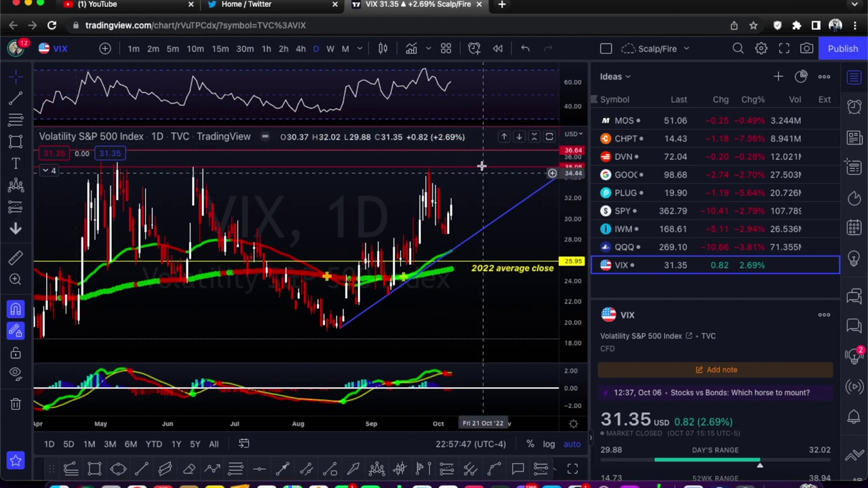
# - Sketch a yellow Brush arc from beside VIX's latest candle up to the 35.05 line and back down, and undo it
pyautogui.click(27, 187)
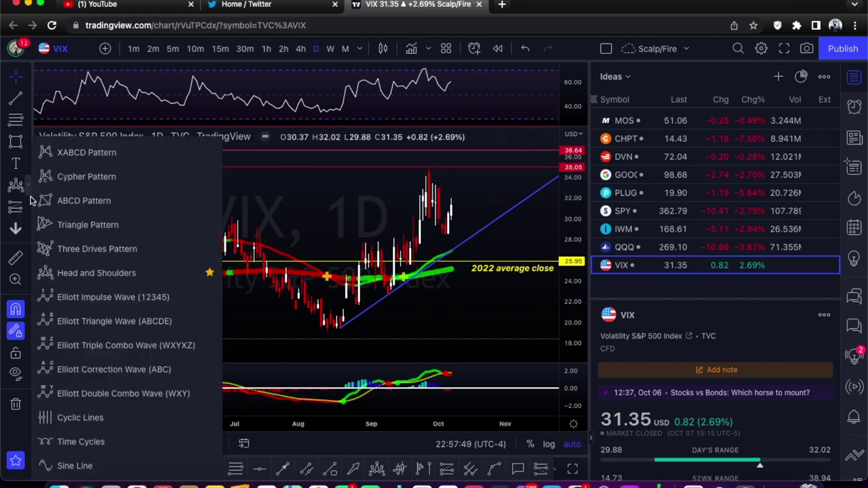
pyautogui.click(28, 207)
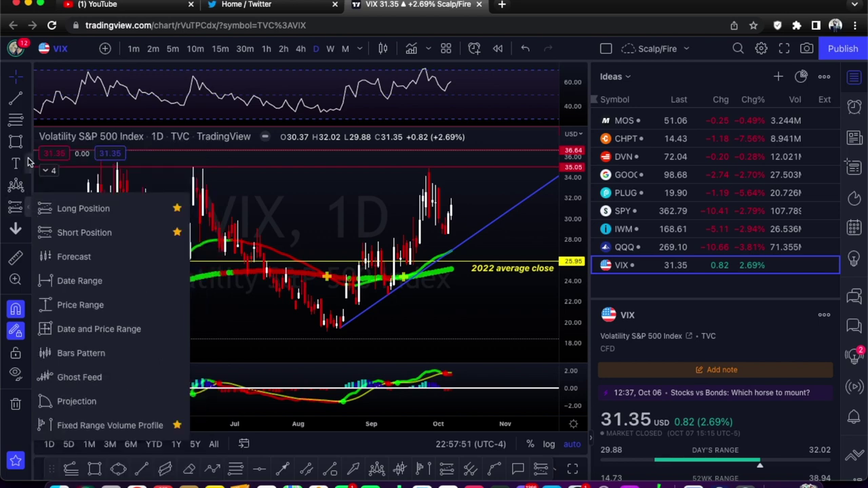
pyautogui.click(28, 163)
pyautogui.click(28, 163)
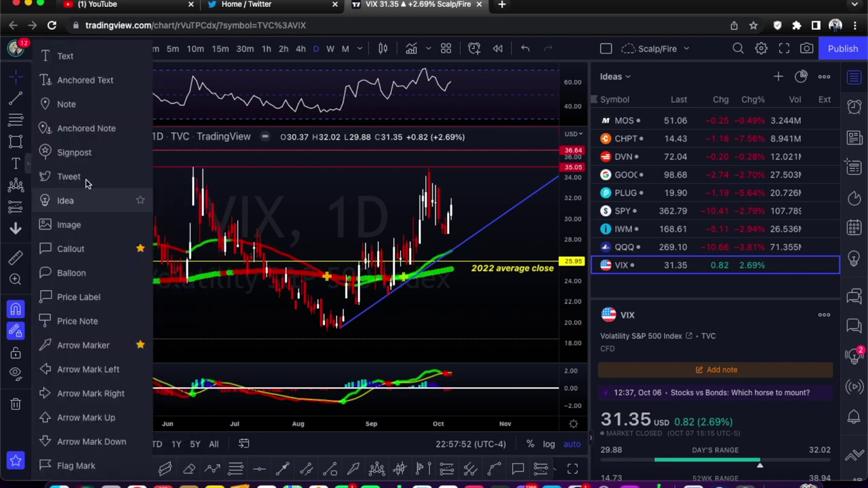
pyautogui.click(28, 142)
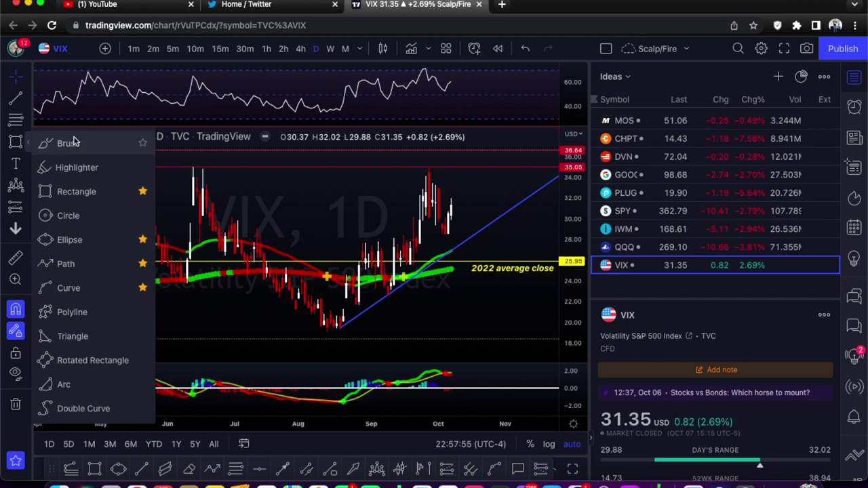
pyautogui.click(69, 144)
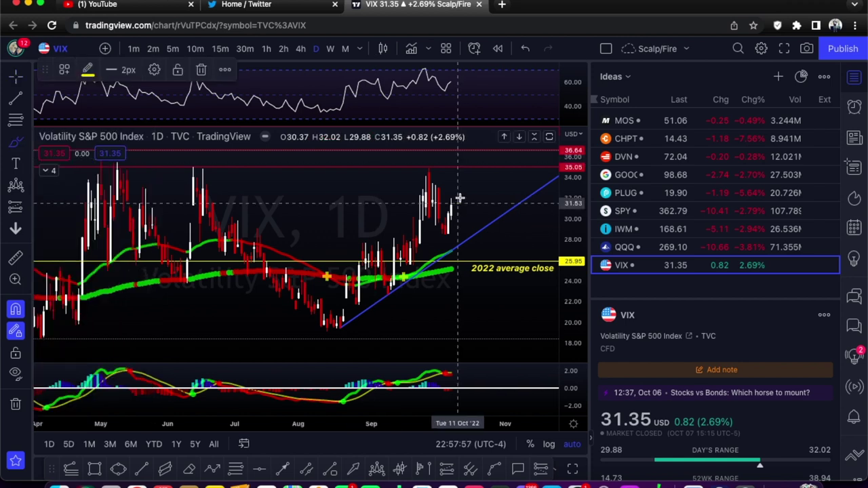
pyautogui.moveTo(460, 198)
pyautogui.mouseDown()
pyautogui.moveTo(470, 166)
pyautogui.moveTo(483, 190)
pyautogui.mouseUp()
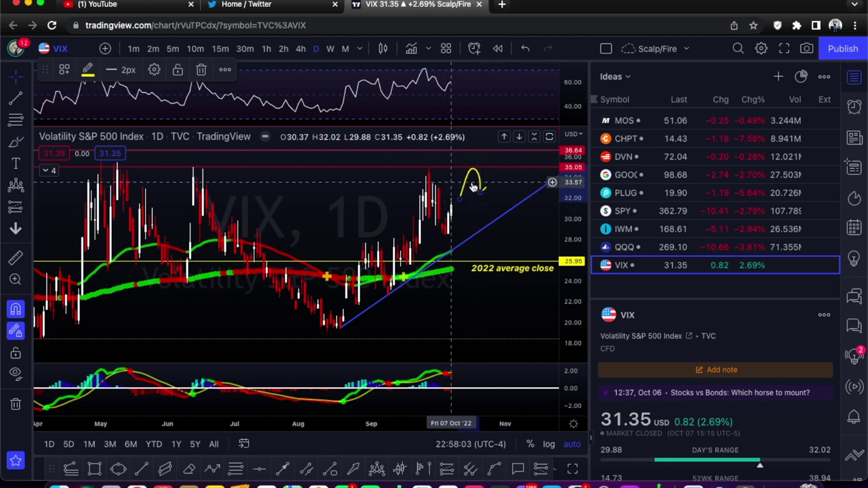
pyautogui.click(466, 192)
pyautogui.hotkey('ctrl', 'z')
# - Examine VIX's late-September candles below the 35.05 line on the daily chart
pyautogui.scroll(-1, 469, 185)
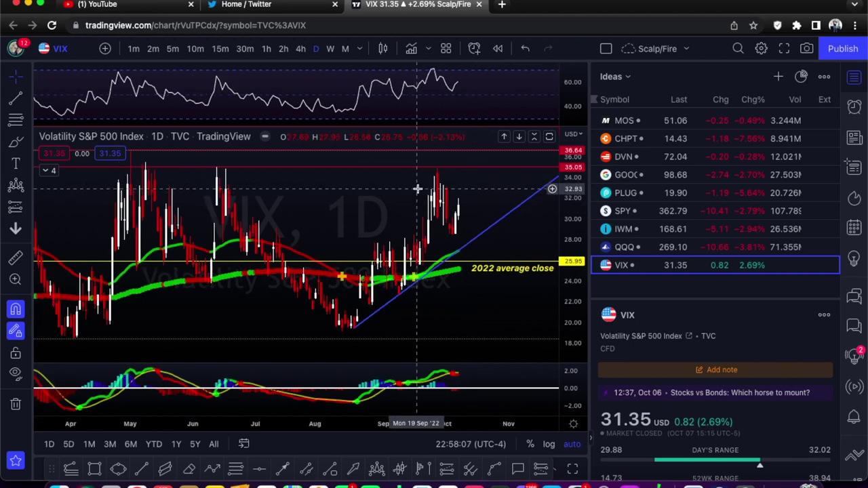
pyautogui.scroll(1, 418, 190)
pyautogui.scroll(1, 418, 190)
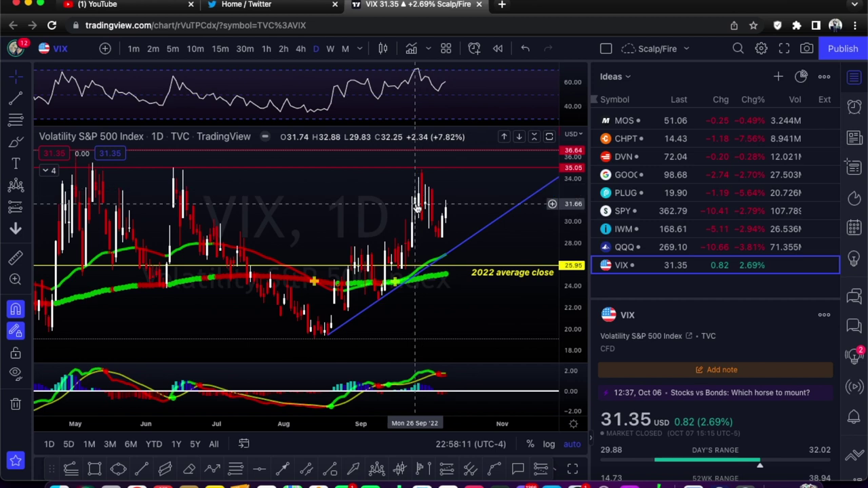
pyautogui.scroll(-1, 416, 202)
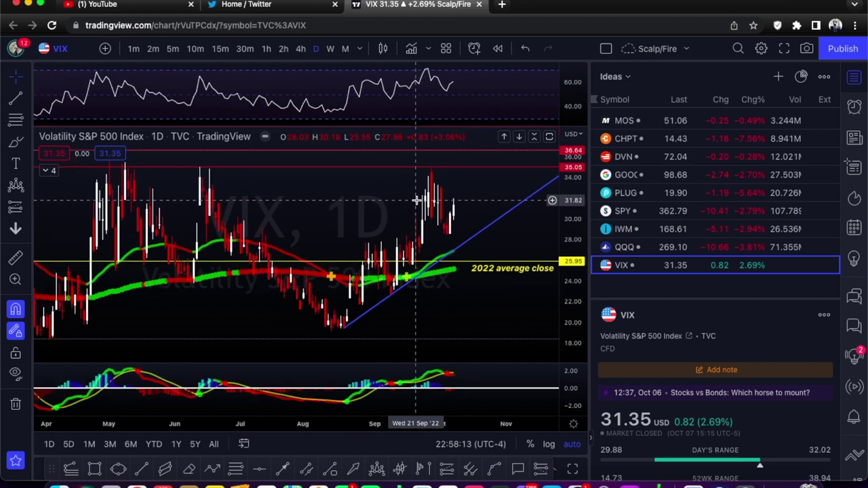